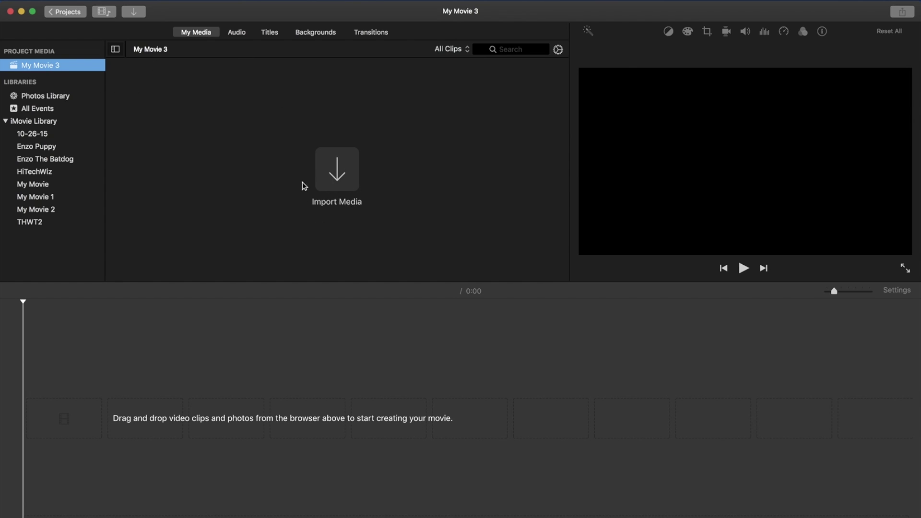
Step: Open the Import Media window for the empty My Movie 3 project
click(336, 178)
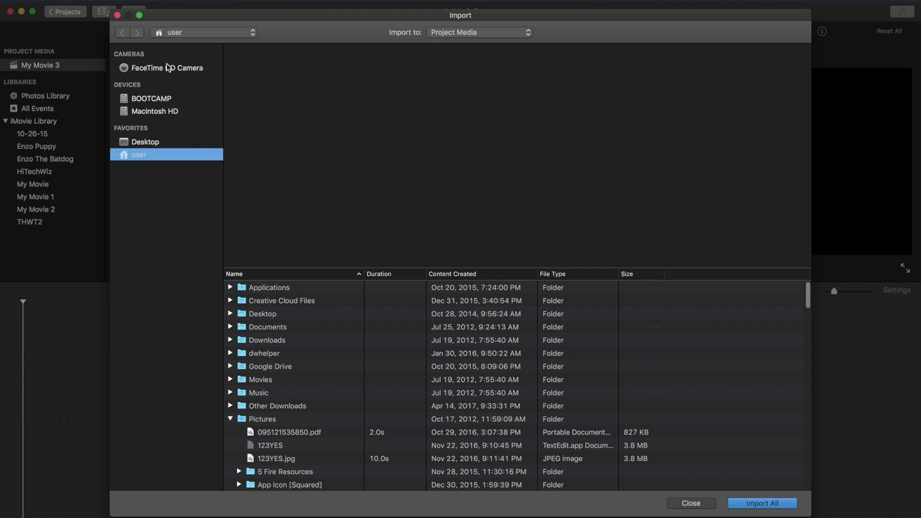
scroll(290, 353, down, 3)
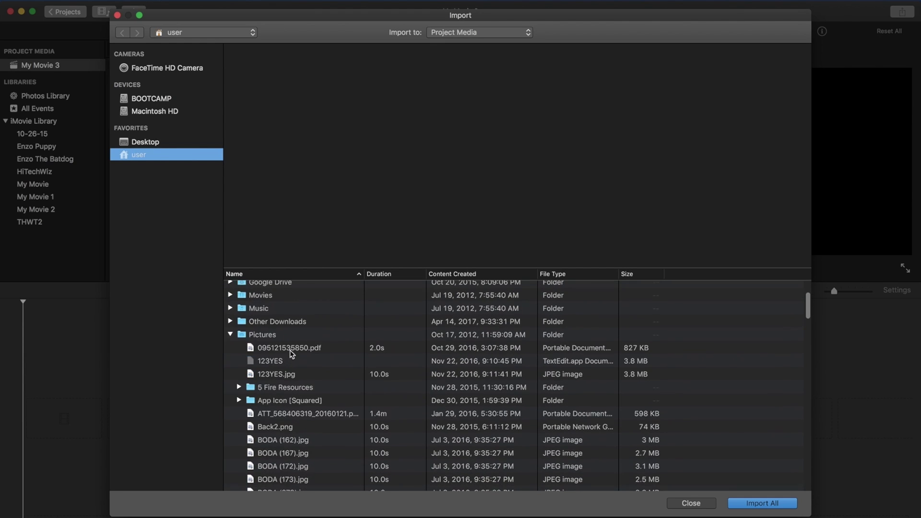
scroll(290, 354, down, 3)
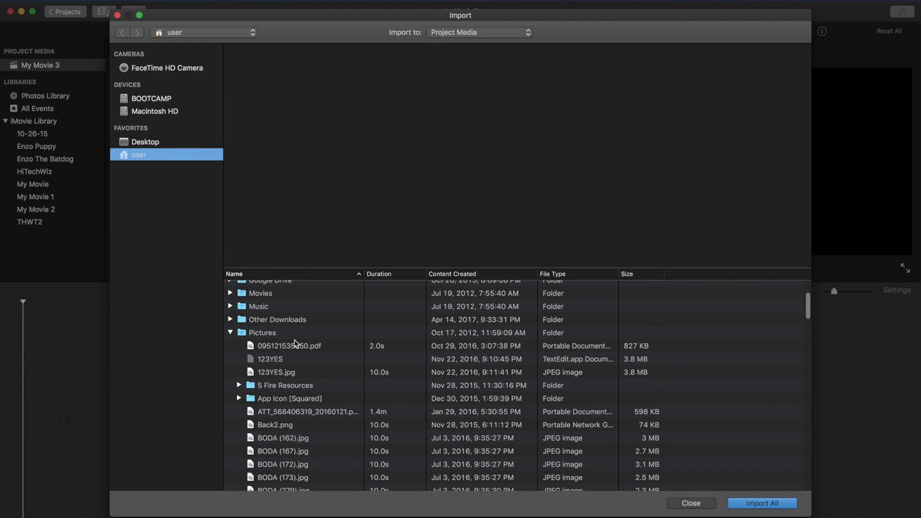
scroll(294, 345, down, 3)
scroll(294, 345, down, 3)
scroll(294, 344, down, 4)
scroll(294, 344, down, 4)
scroll(293, 344, down, 4)
scroll(294, 344, down, 4)
scroll(294, 344, down, 4)
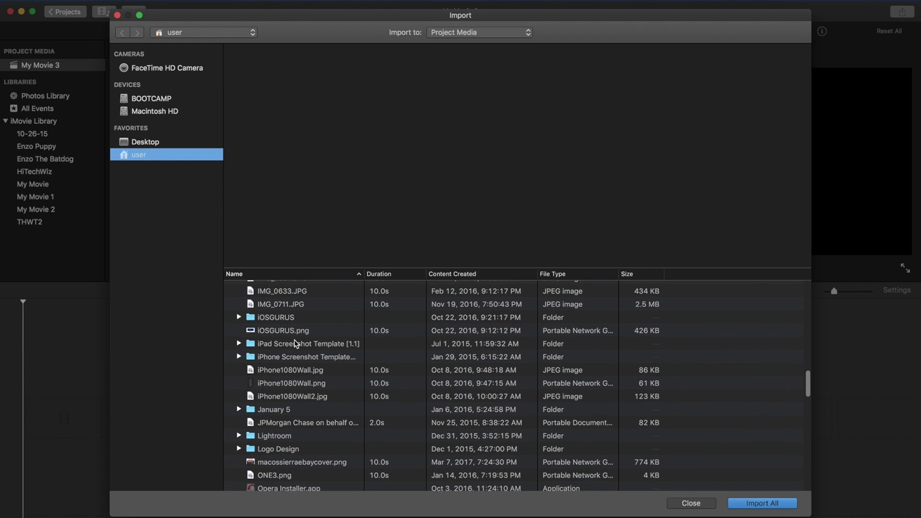
scroll(294, 344, down, 4)
scroll(294, 344, down, 3)
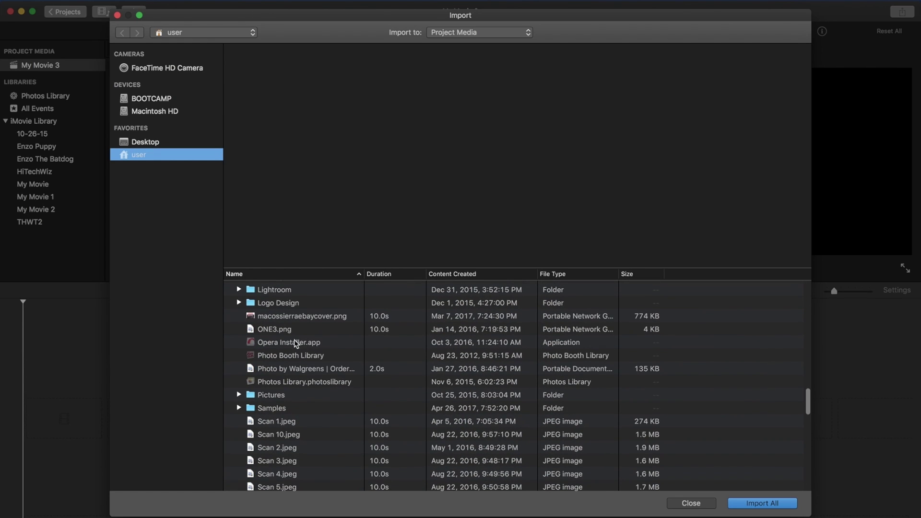
Step: Expand the Samples folder and import the whole folder of dog photos and video
click(240, 409)
scroll(276, 414, down, 2)
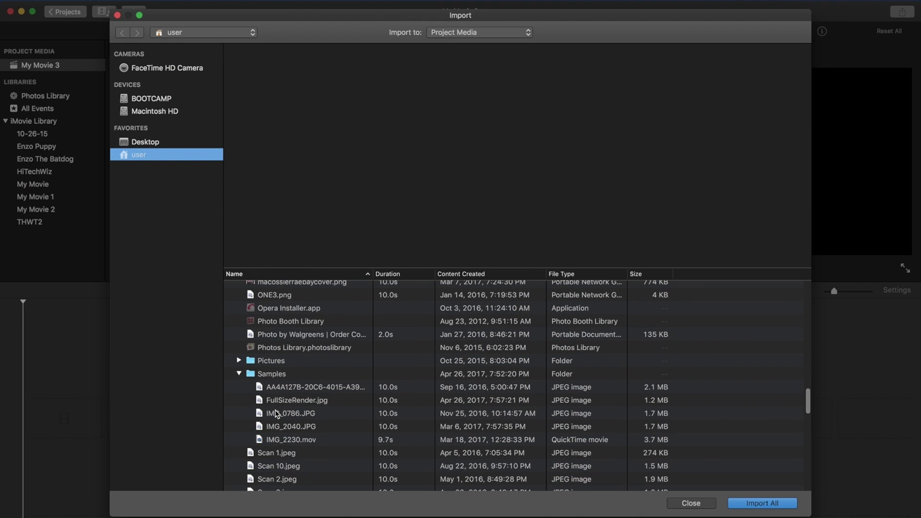
click(276, 376)
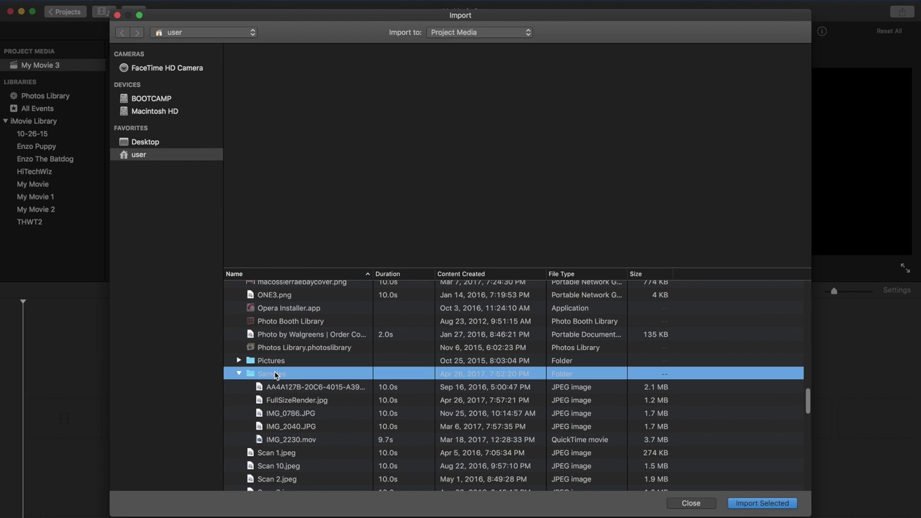
click(764, 504)
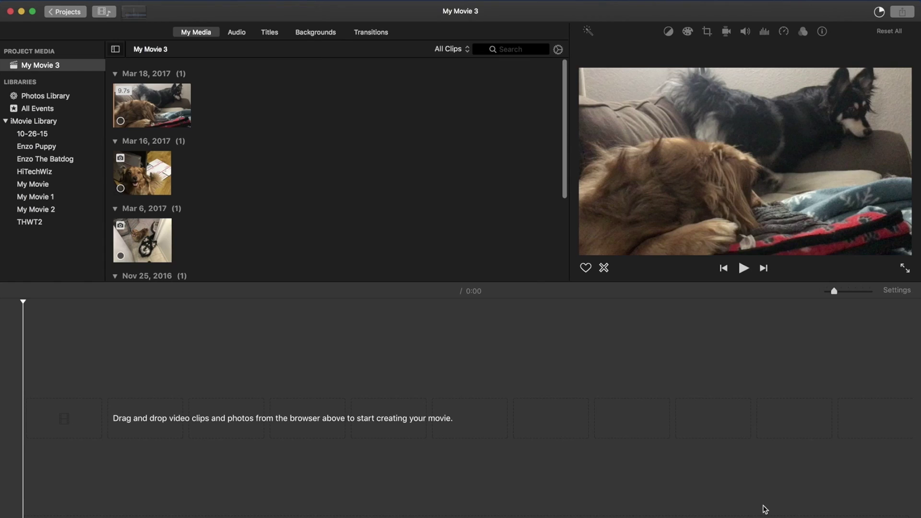
scroll(273, 175, down, 4)
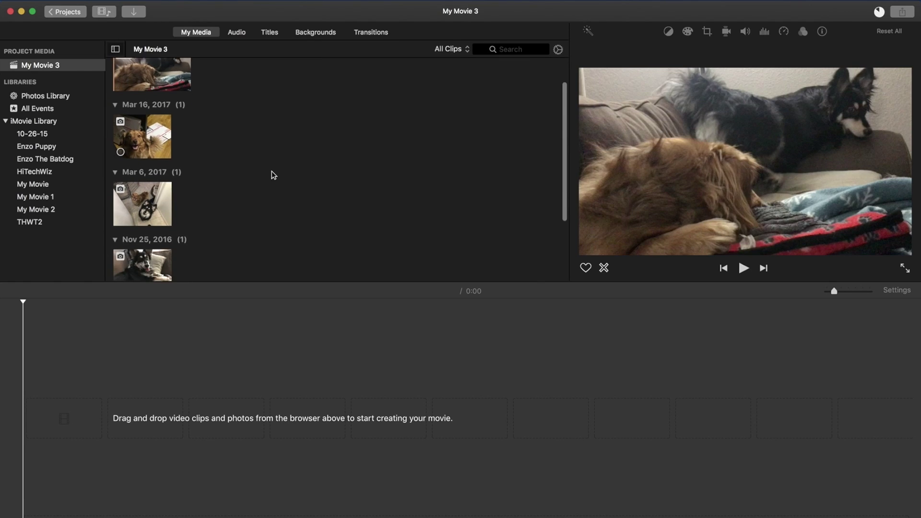
scroll(273, 175, down, 4)
scroll(272, 176, up, 3)
scroll(251, 170, up, 3)
scroll(238, 162, up, 3)
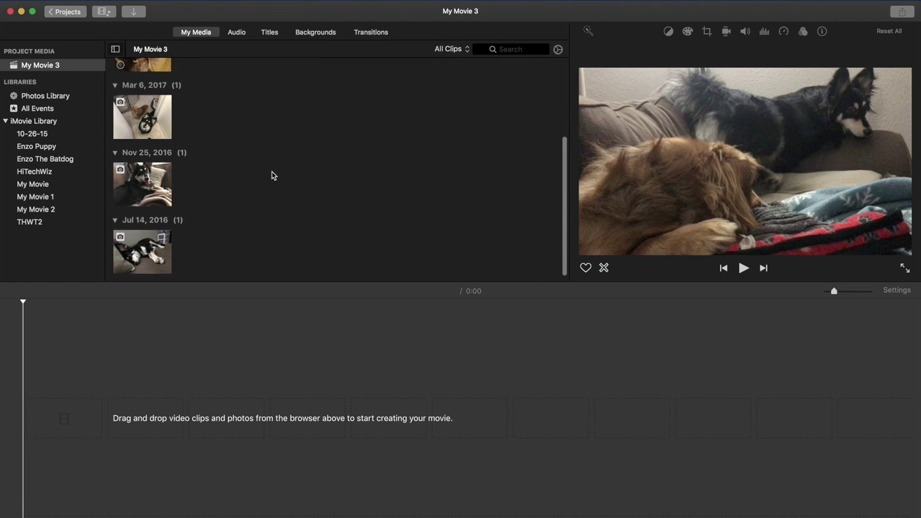
scroll(234, 161, up, 3)
scroll(247, 231, down, 3)
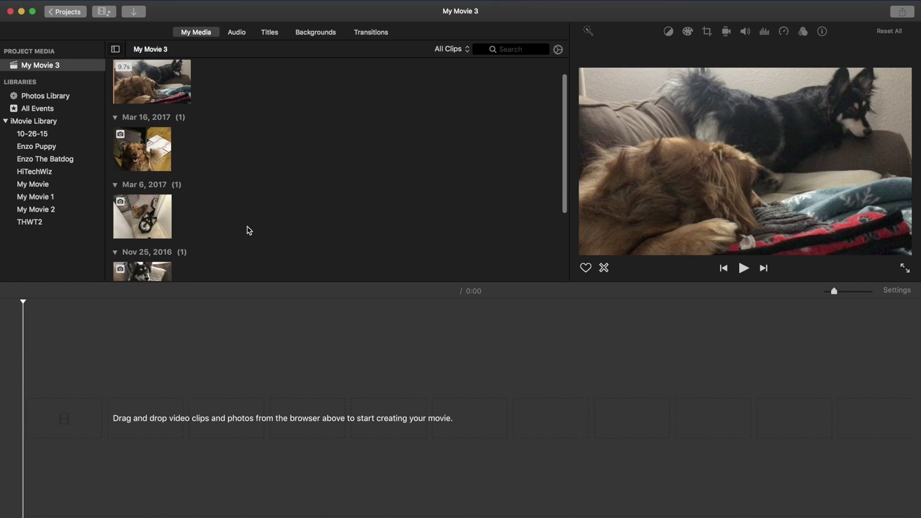
scroll(247, 231, down, 3)
scroll(247, 230, down, 3)
scroll(247, 231, down, 2)
scroll(247, 230, up, 5)
scroll(247, 231, up, 3)
Step: Show the Titles browser after reviewing the imported dog clips
click(270, 32)
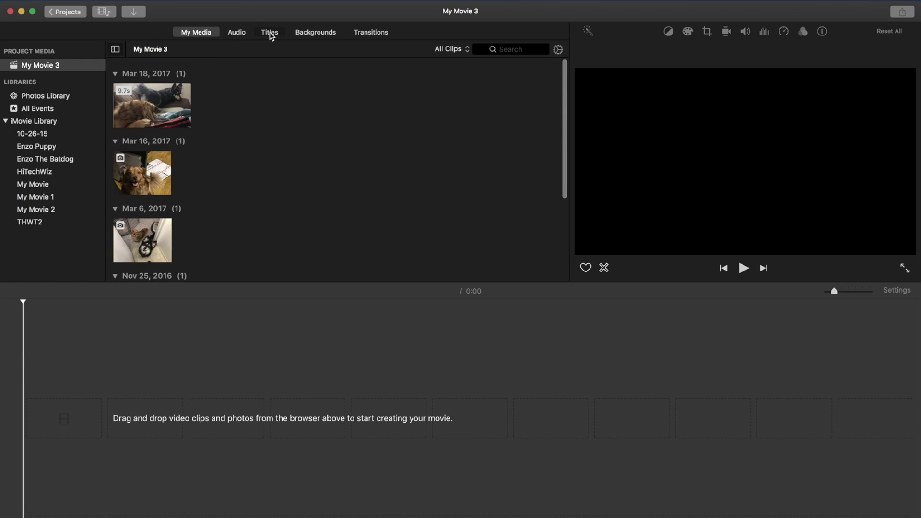
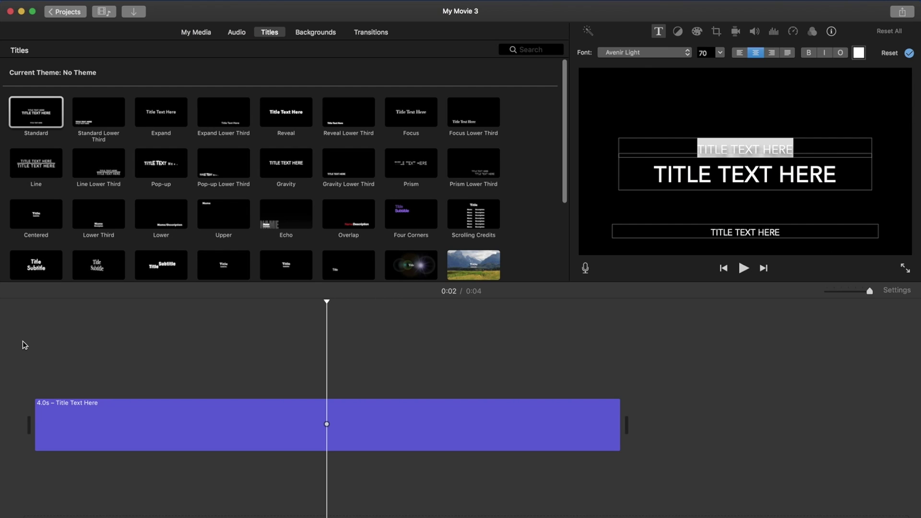
Step: Select the title clip and delete its large middle placeholder line
click(51, 311)
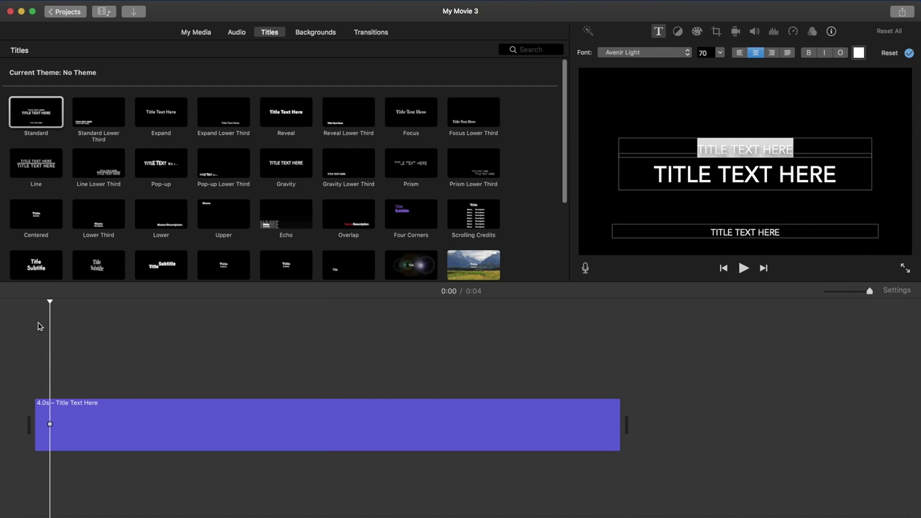
click(145, 429)
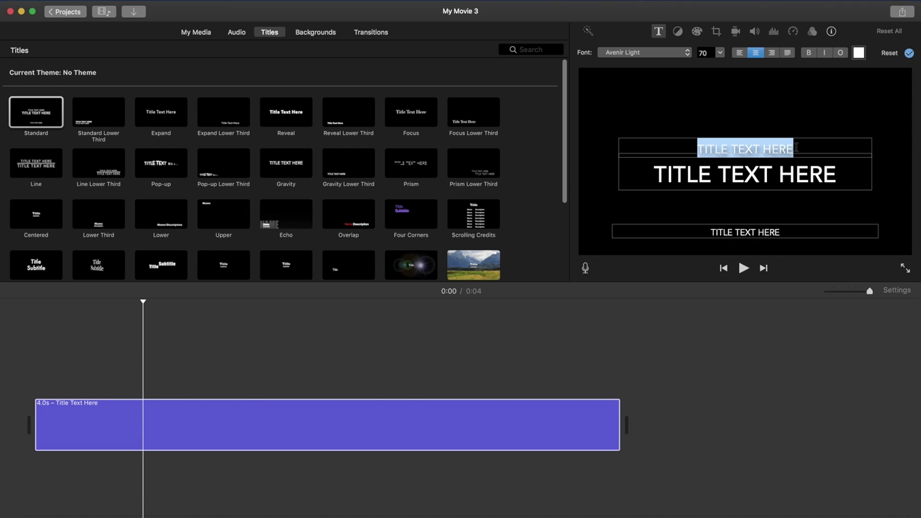
text(EN)
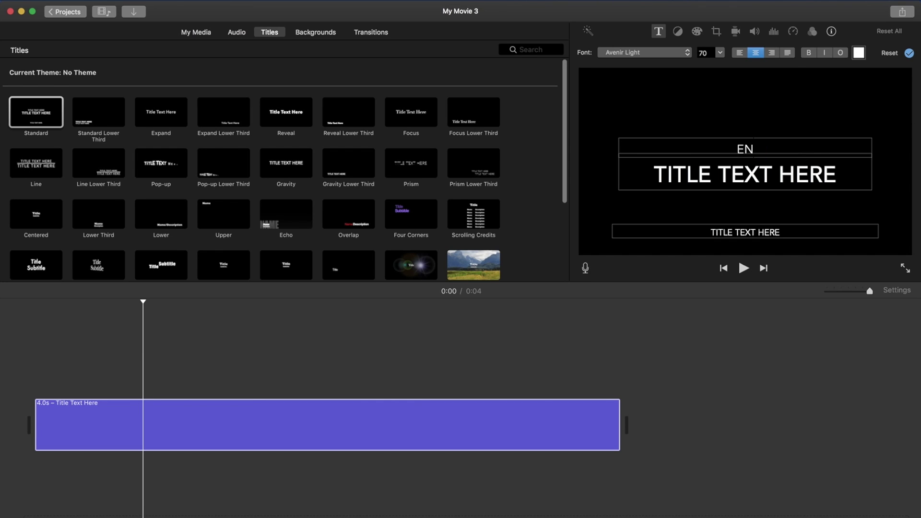
text(ZO AND)
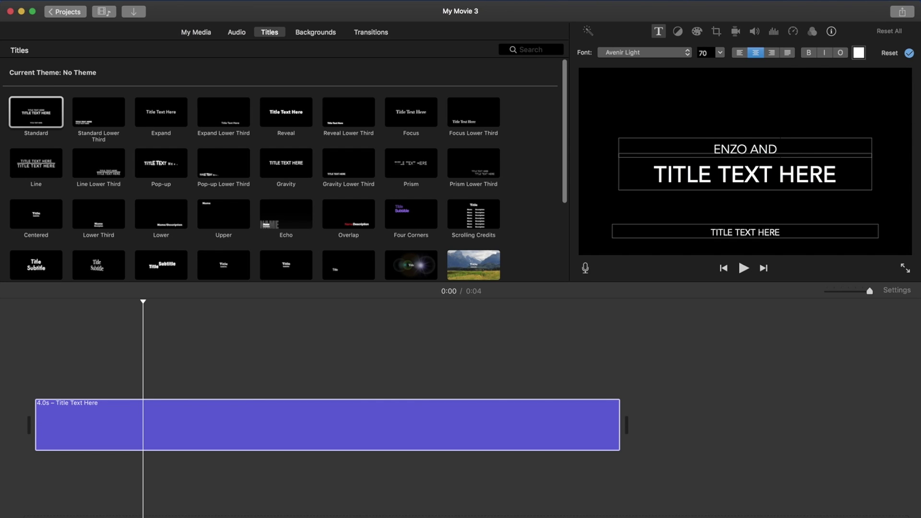
text( LOKI)
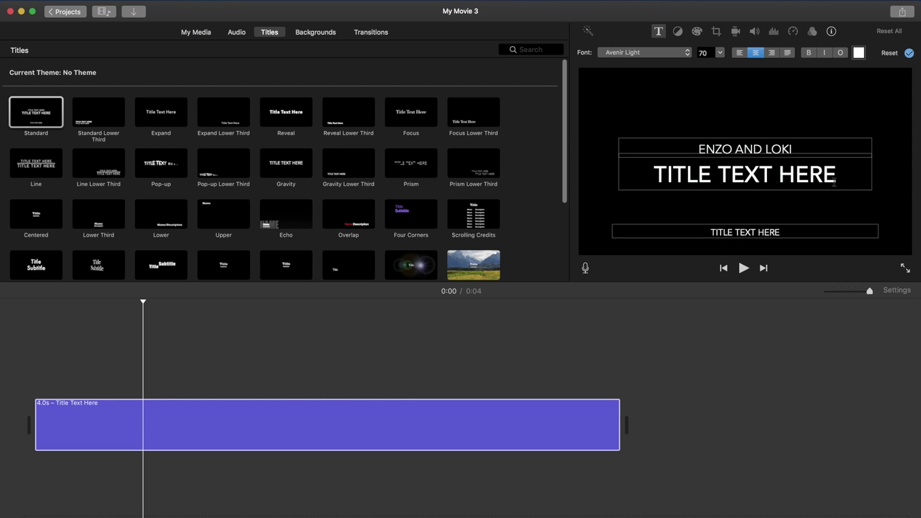
click(834, 182)
double_click(826, 184)
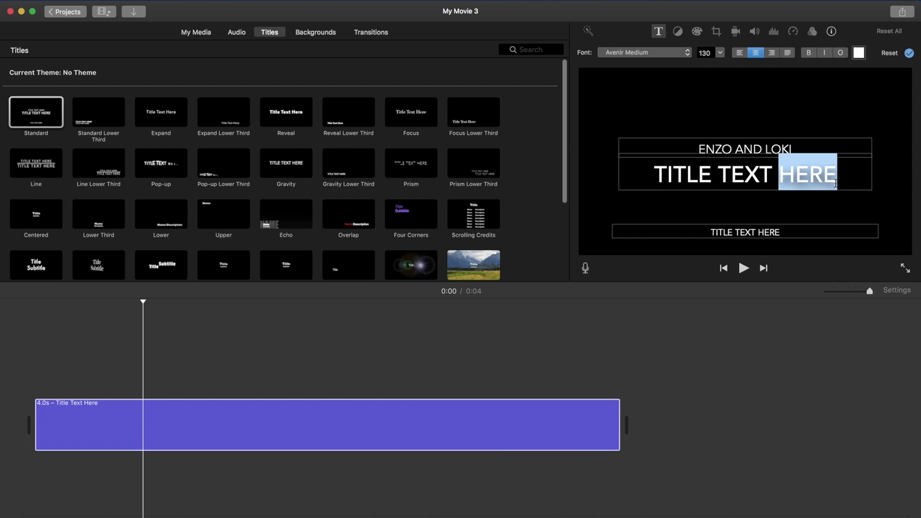
triple_click(826, 184)
key(BackSpace)
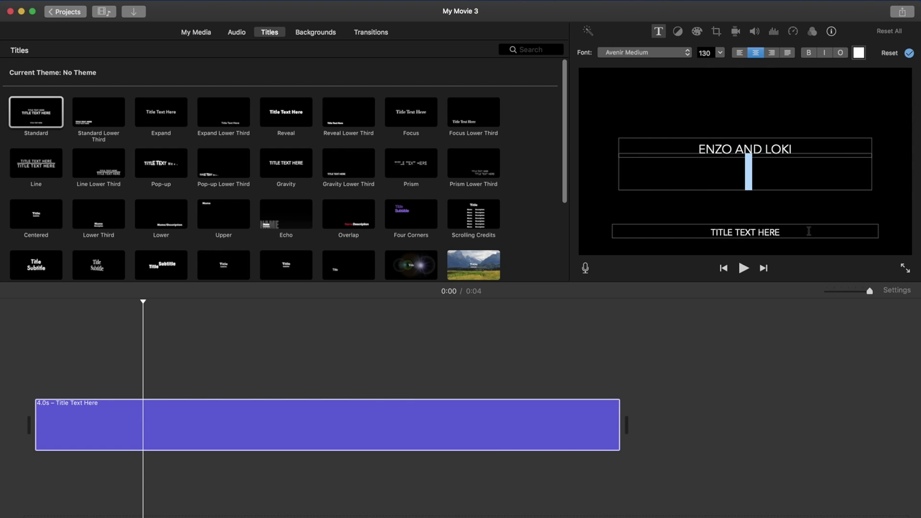
Step: Replace the bottom title line with 'BY: ALEX' and finish editing the title
double_click(810, 232)
triple_click(809, 232)
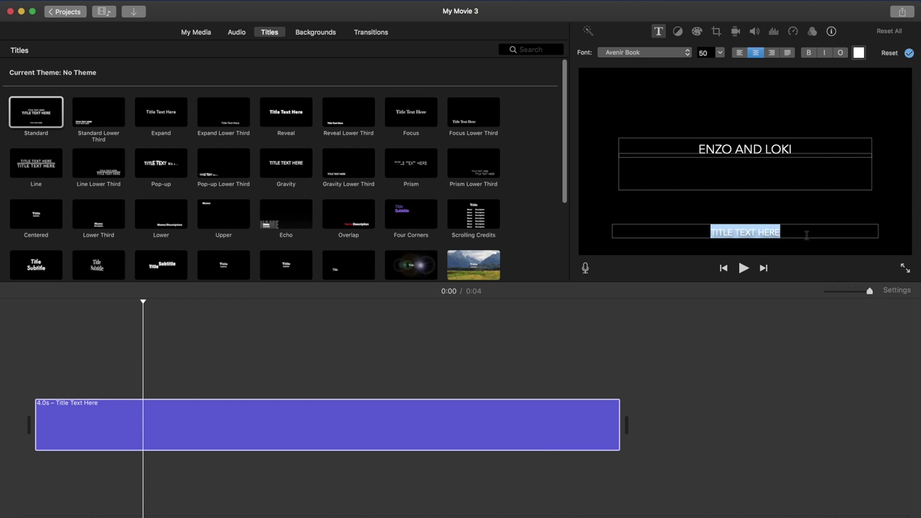
text(BY;)
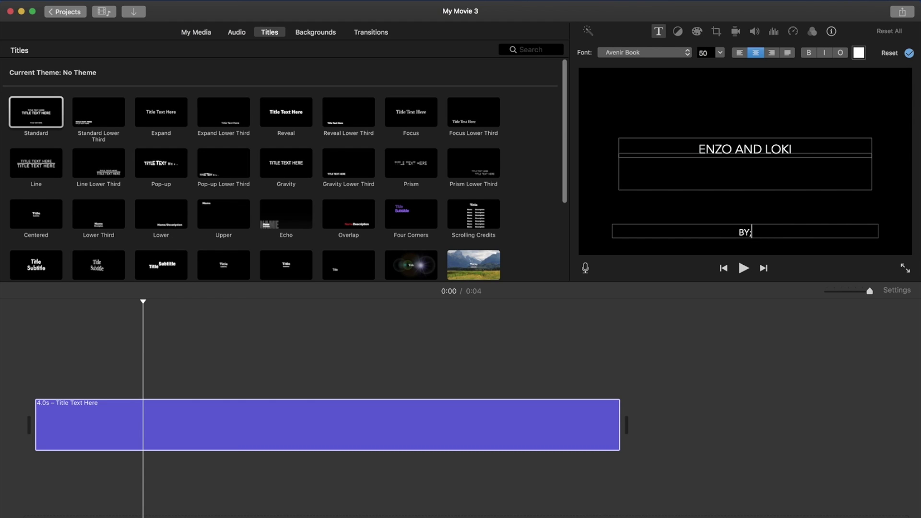
key(BackSpace)
text(: ALE)
text(X)
click(889, 206)
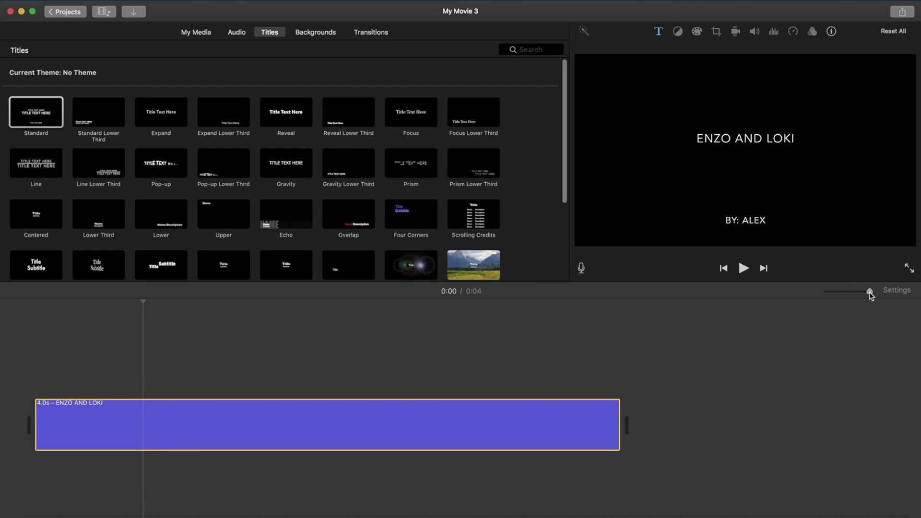
drag(870, 292, 856, 292)
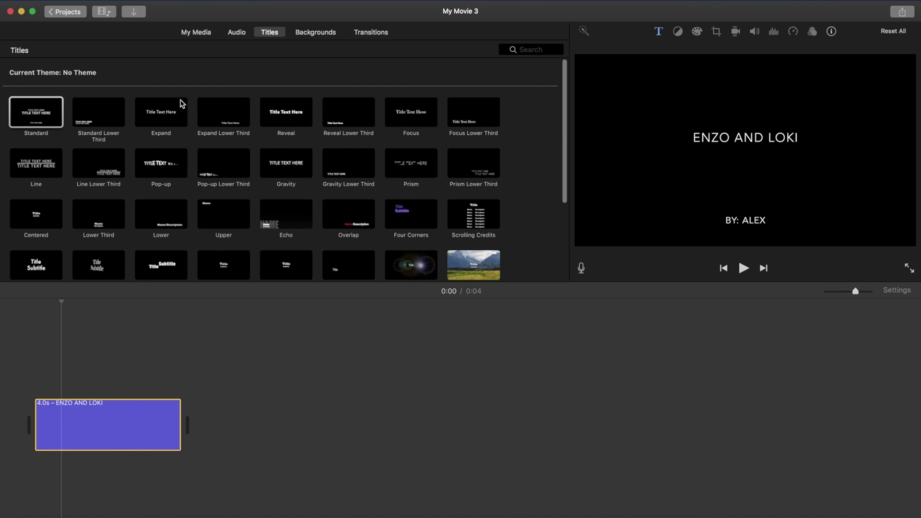
Step: Drag the July 14, 2016 sleeping-dog photo from My Media after the title clip
click(201, 34)
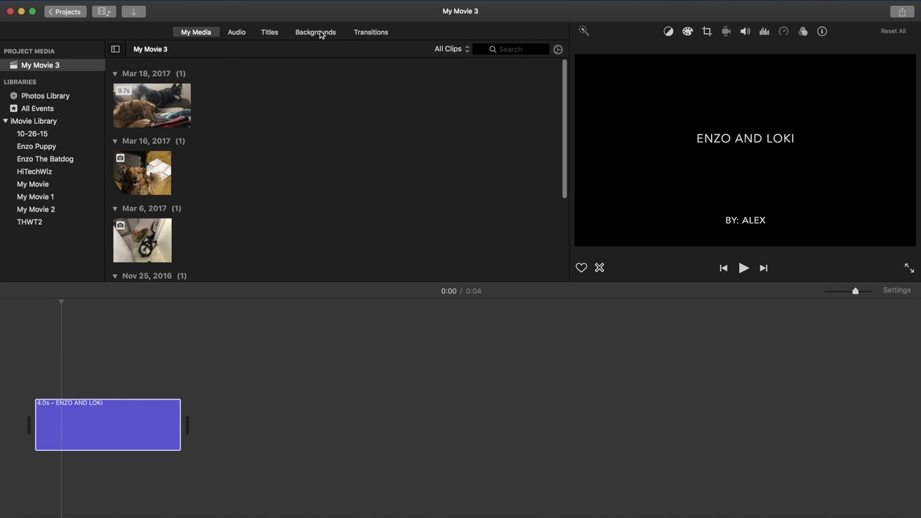
scroll(175, 182, down, 5)
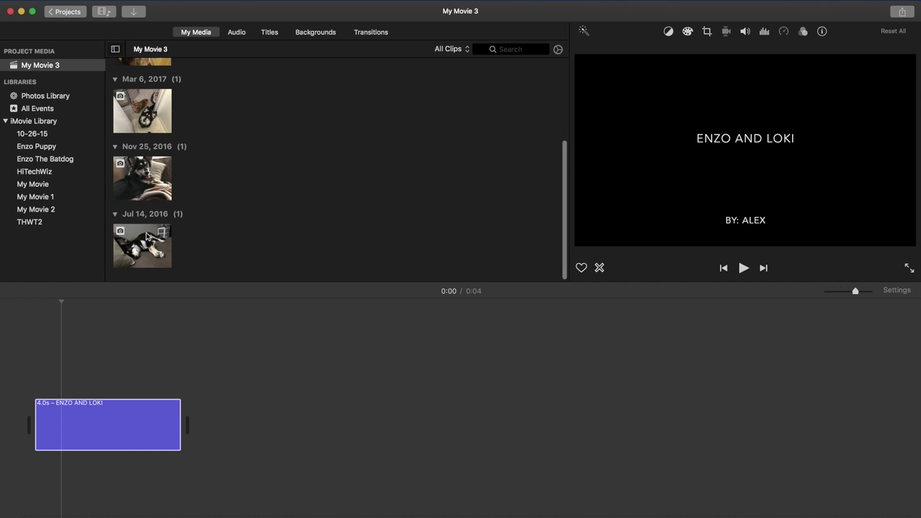
click(141, 245)
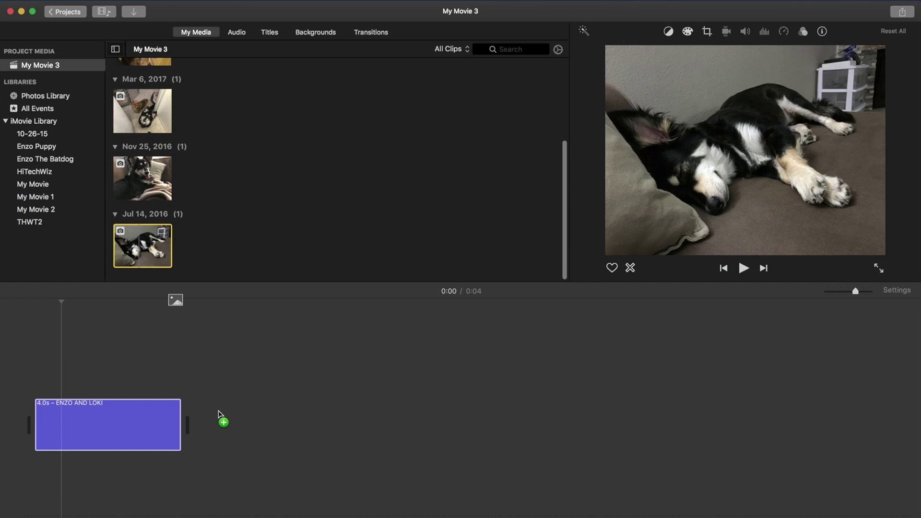
drag(142, 245, 221, 427)
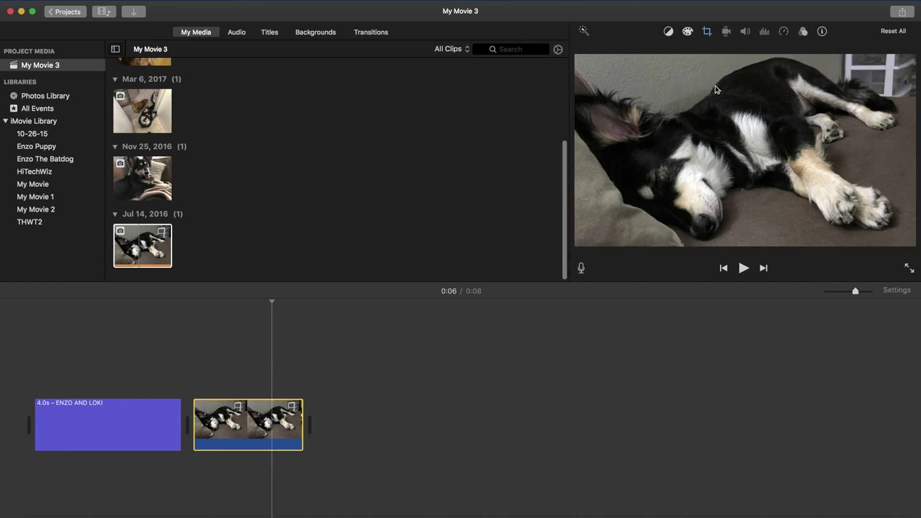
click(315, 333)
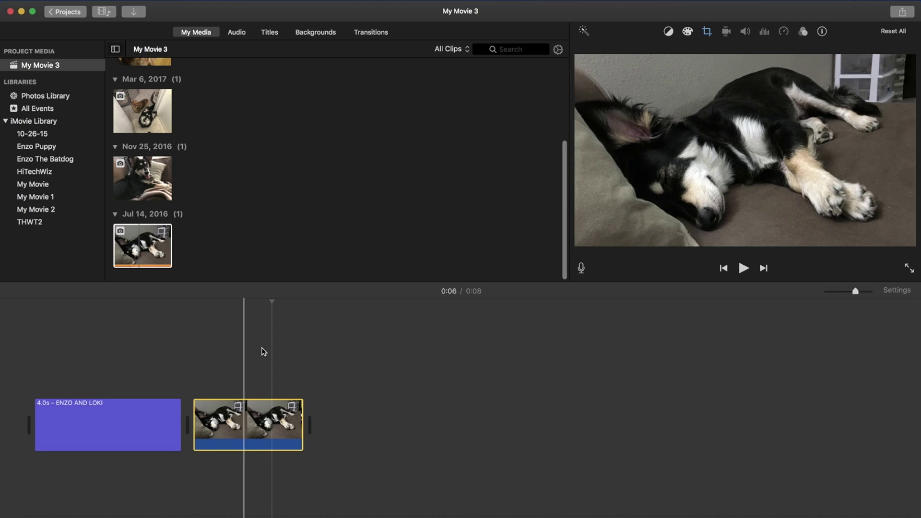
Step: Apply Crop to Fill to the sleeping-dog photo, nudging the crop area slightly upward
click(706, 32)
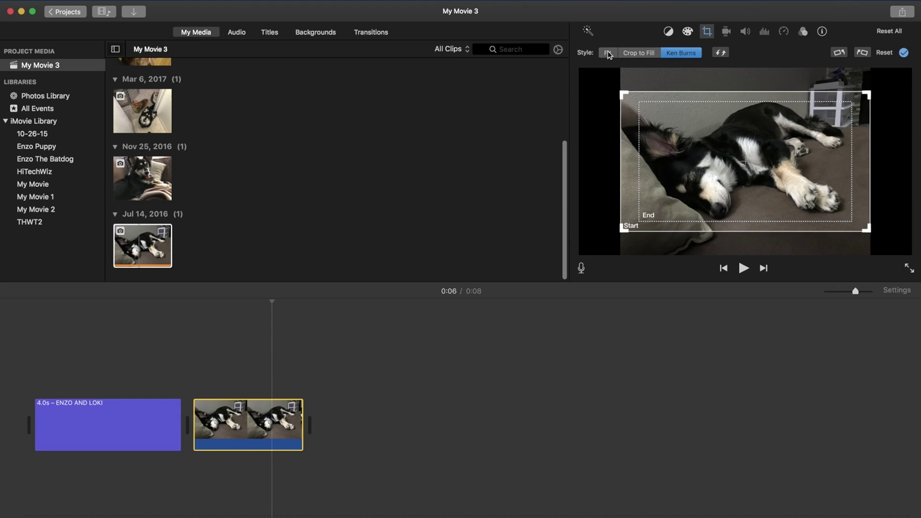
click(610, 54)
click(708, 33)
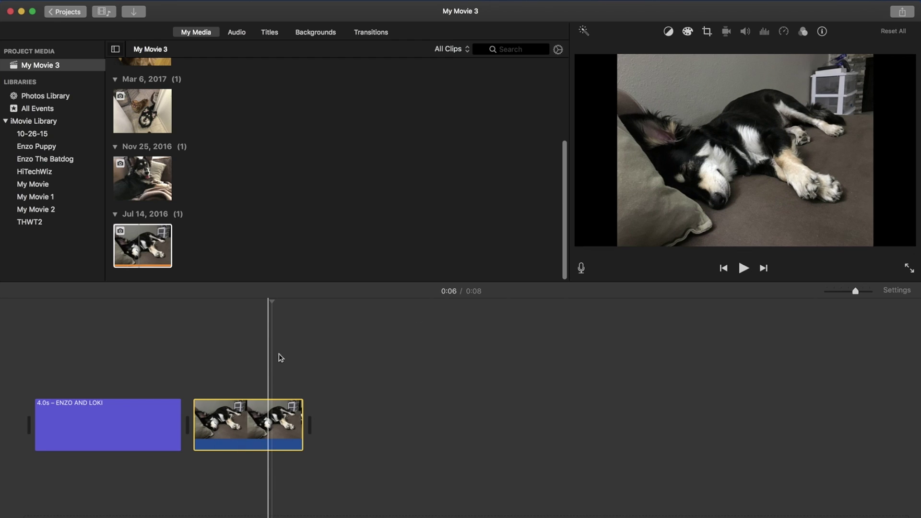
click(707, 34)
click(641, 53)
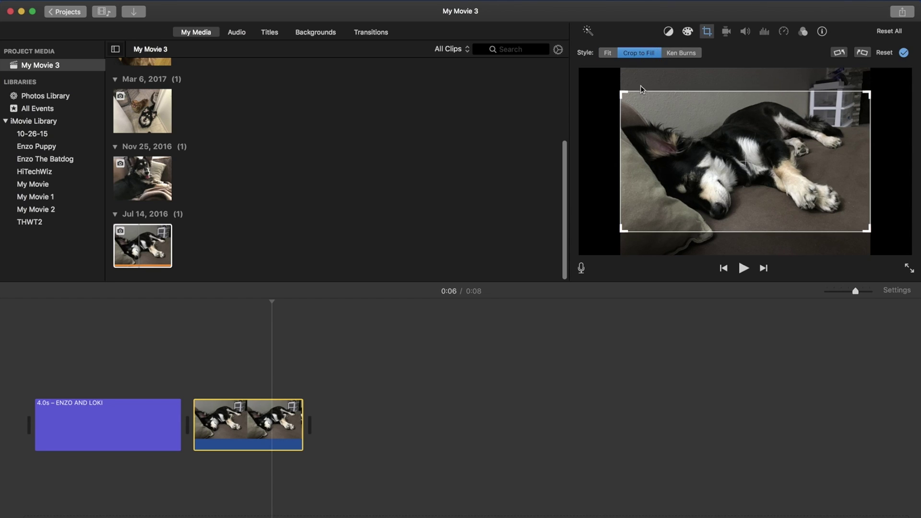
drag(801, 153, 801, 148)
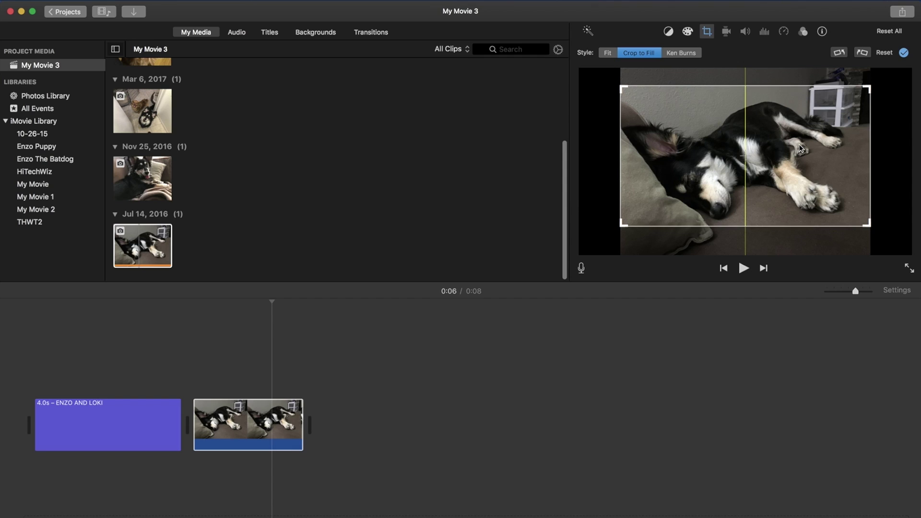
click(905, 53)
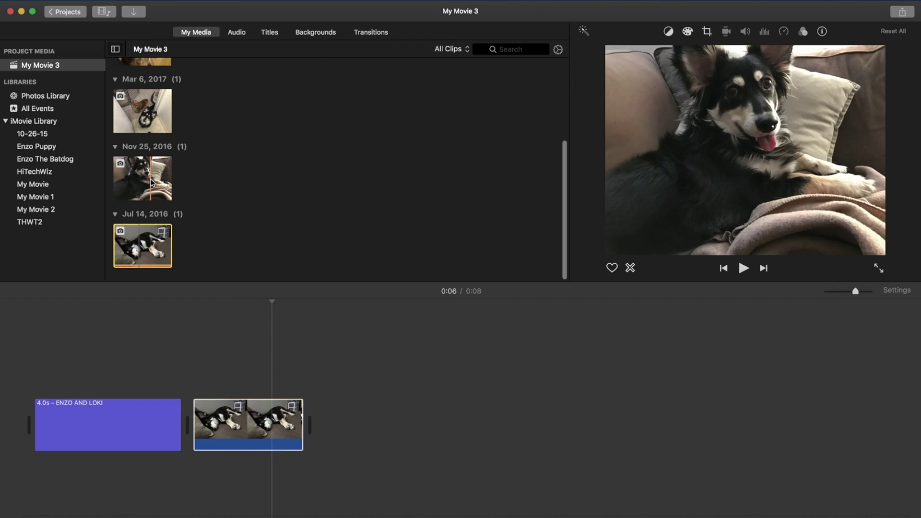
scroll(144, 144, up, 3)
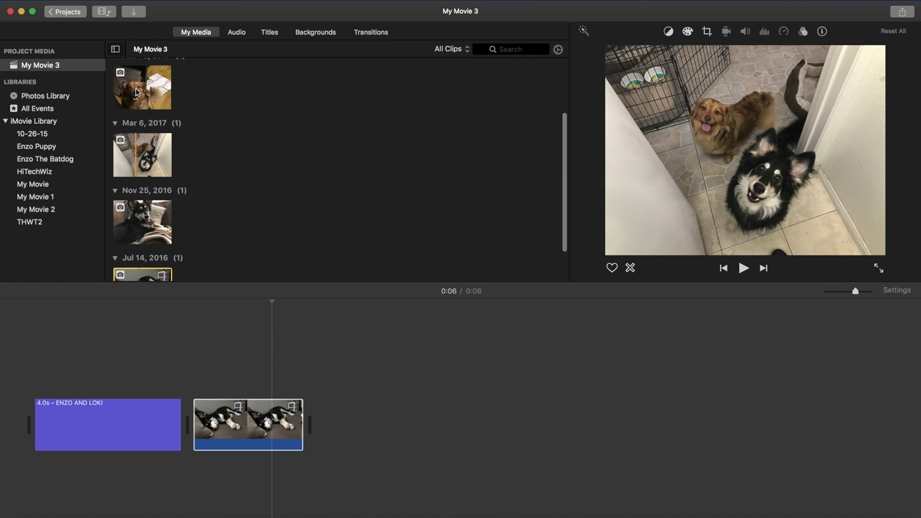
Step: Place the brown dog-among-boxes photo after the sleeping-dog clip and show the Transitions gallery
click(137, 92)
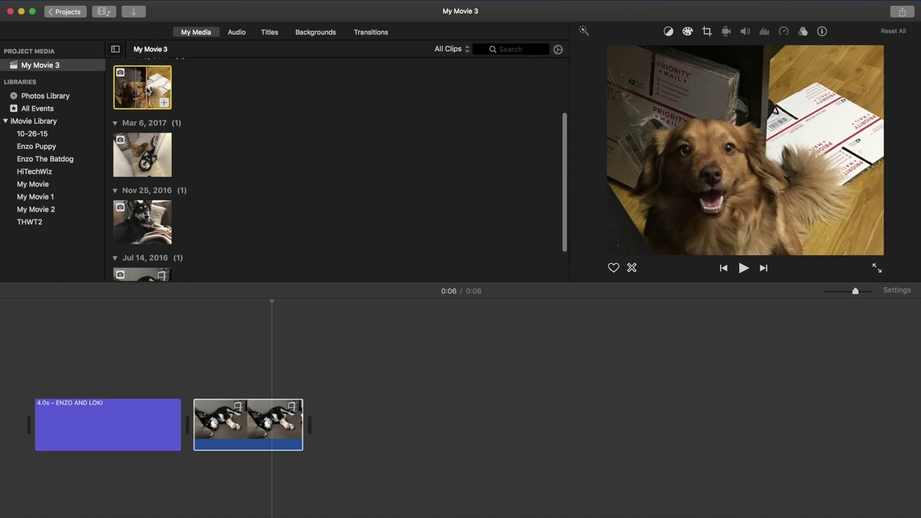
drag(146, 88, 331, 425)
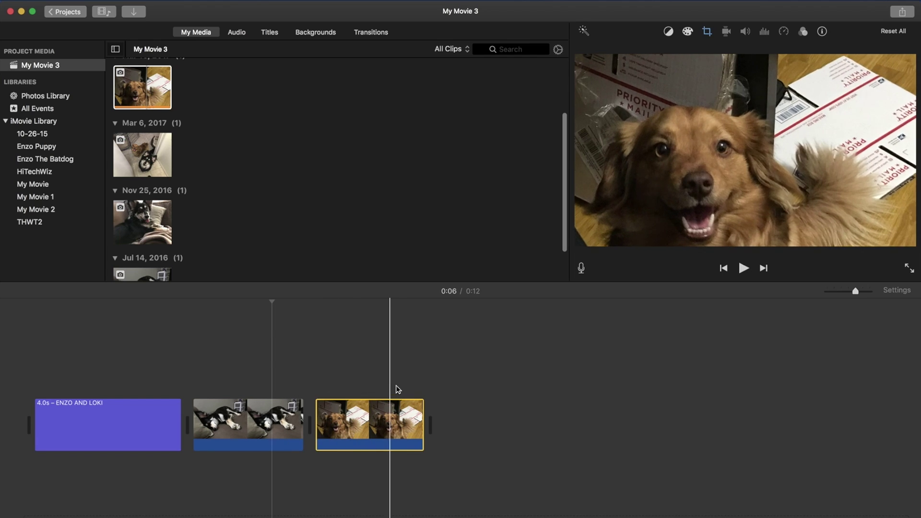
click(373, 33)
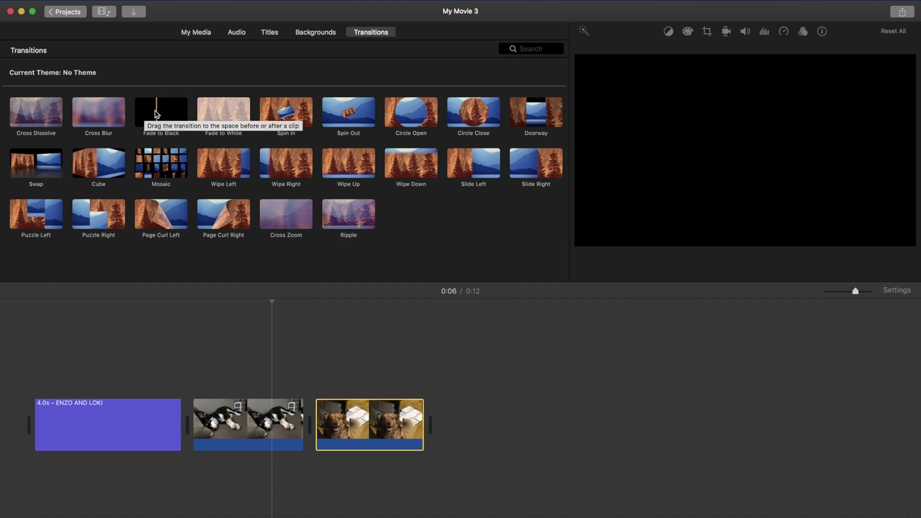
Step: Insert Fade to Black between the sleeping-dog and brown-dog photos and preview it
drag(161, 113, 306, 414)
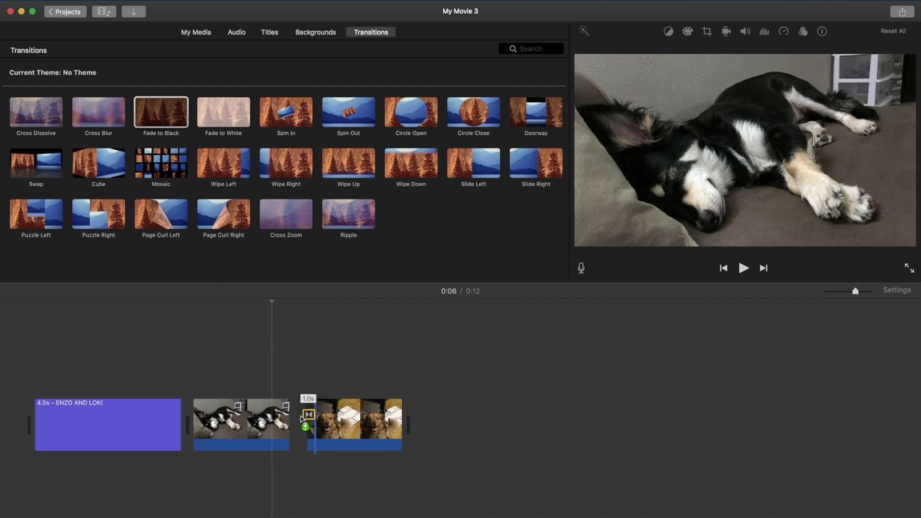
click(297, 430)
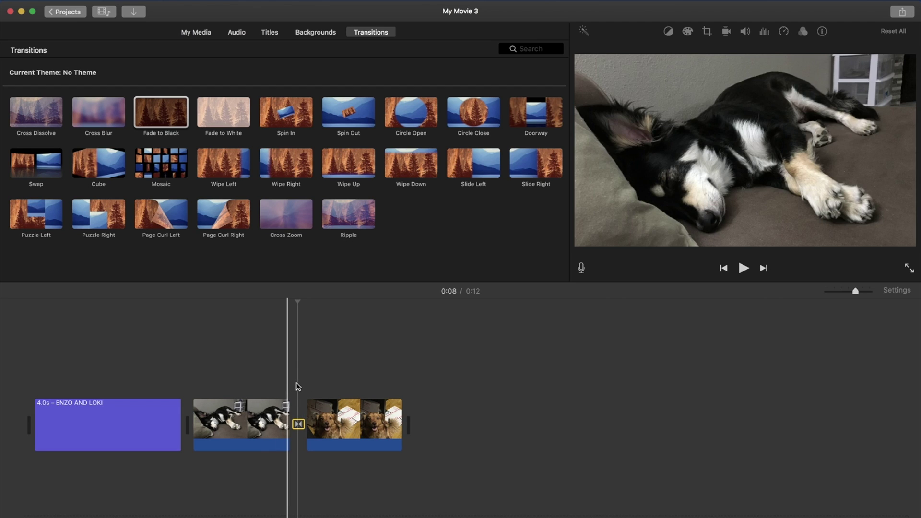
click(262, 364)
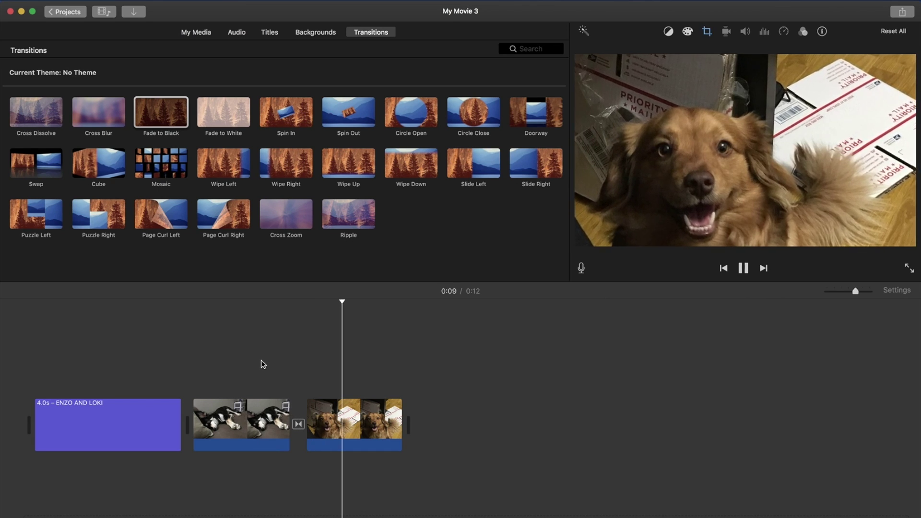
key(space)
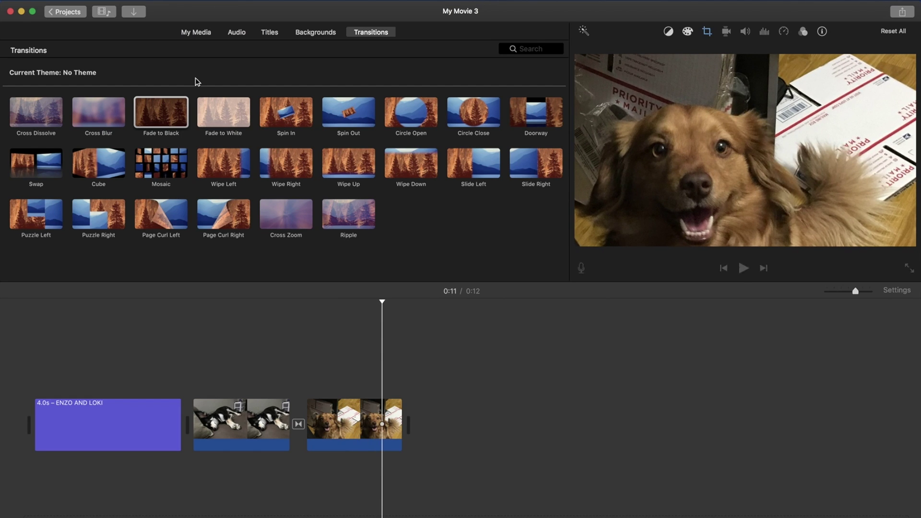
Step: Add the Nov 25, 2016 couch-dog photo to the end of the movie
click(193, 34)
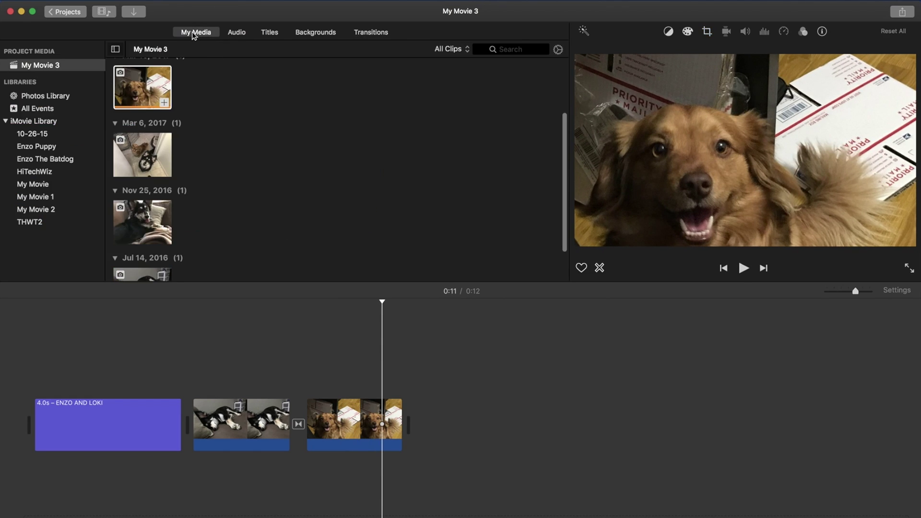
scroll(226, 182, down, 1)
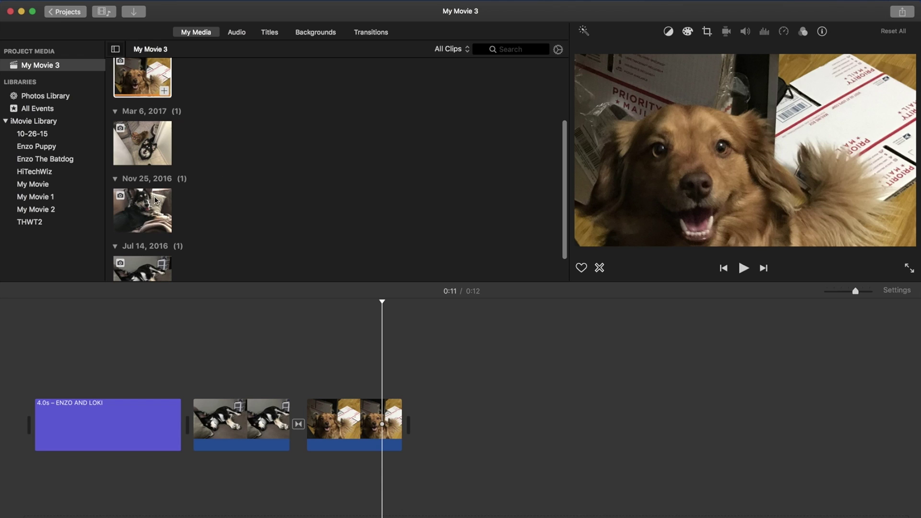
click(132, 217)
drag(143, 212, 490, 417)
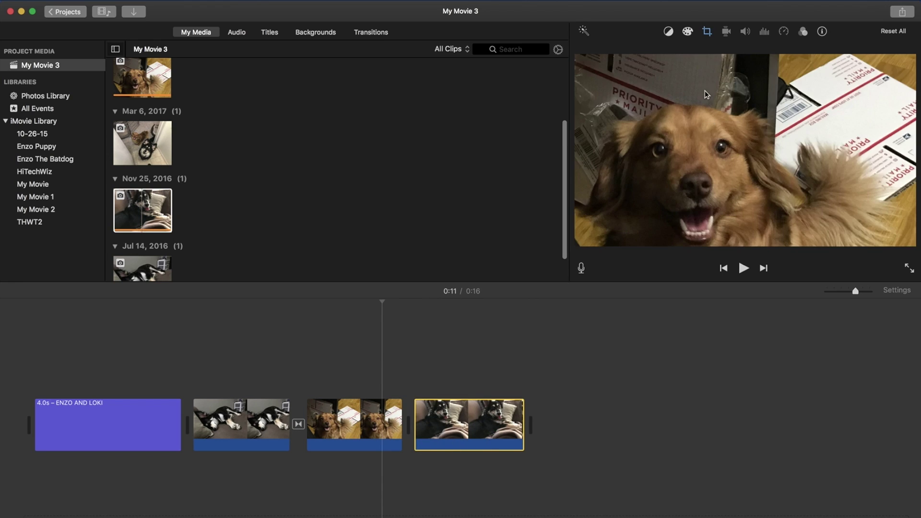
click(464, 392)
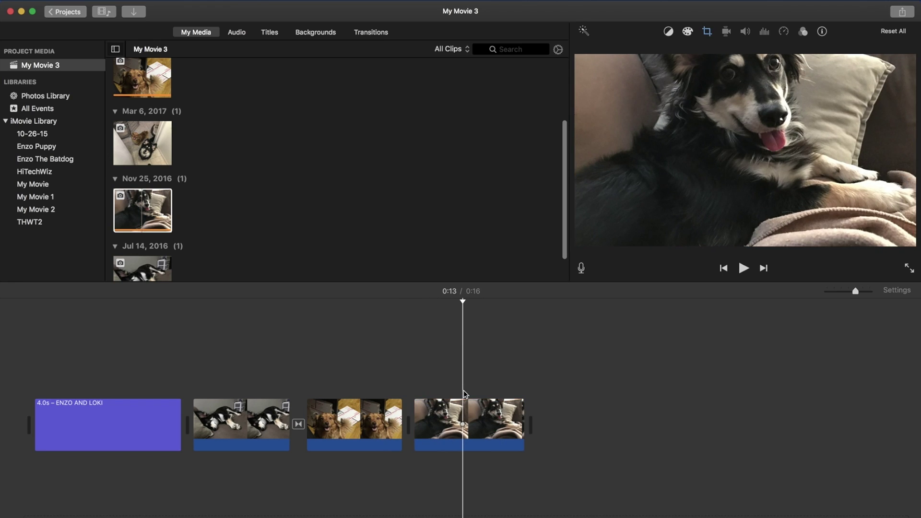
Step: Crop the couch photo to fill the frame, shifting the crop up toward the dog's head
click(712, 33)
click(639, 53)
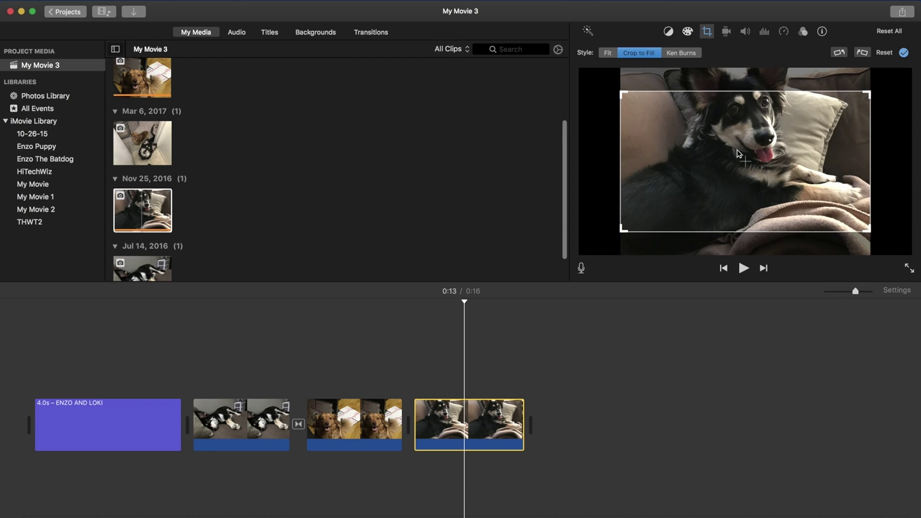
drag(744, 159, 744, 137)
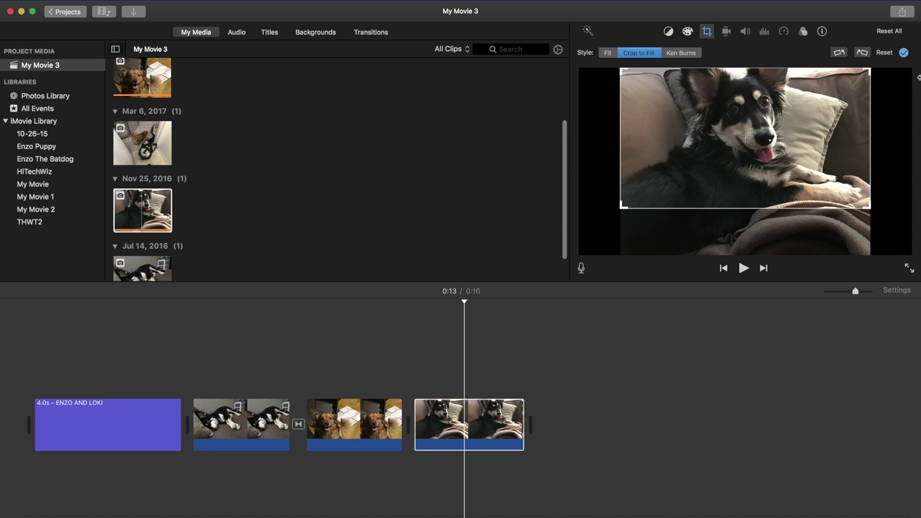
click(905, 54)
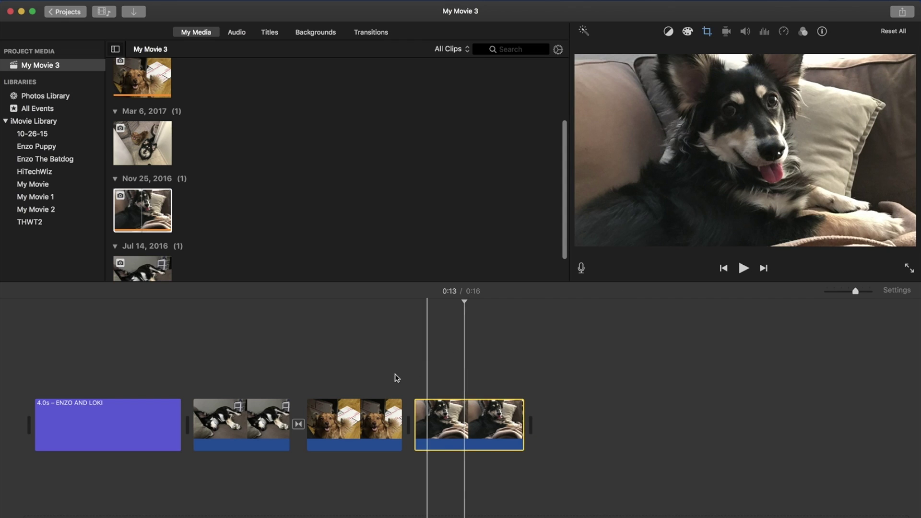
click(364, 33)
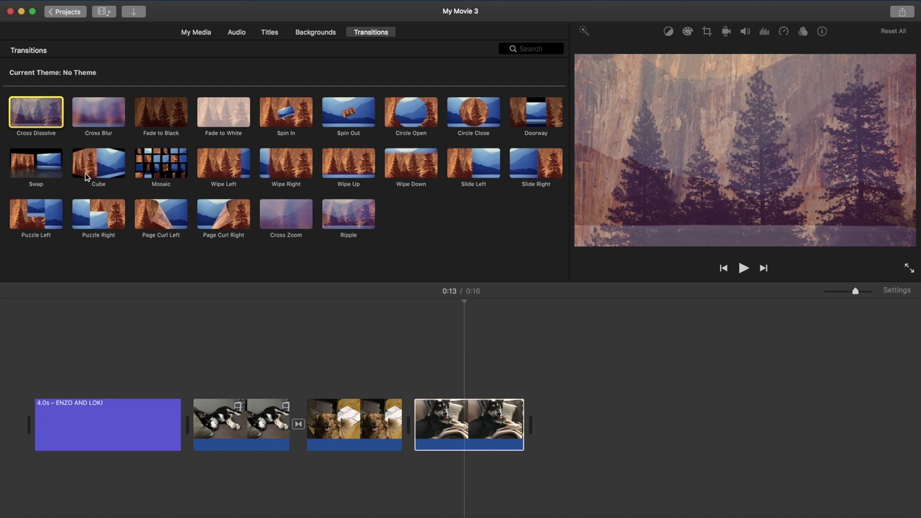
Step: Place Cross Dissolve between the brown-dog and couch photos and play it back
drag(29, 116, 123, 212)
drag(335, 426, 395, 431)
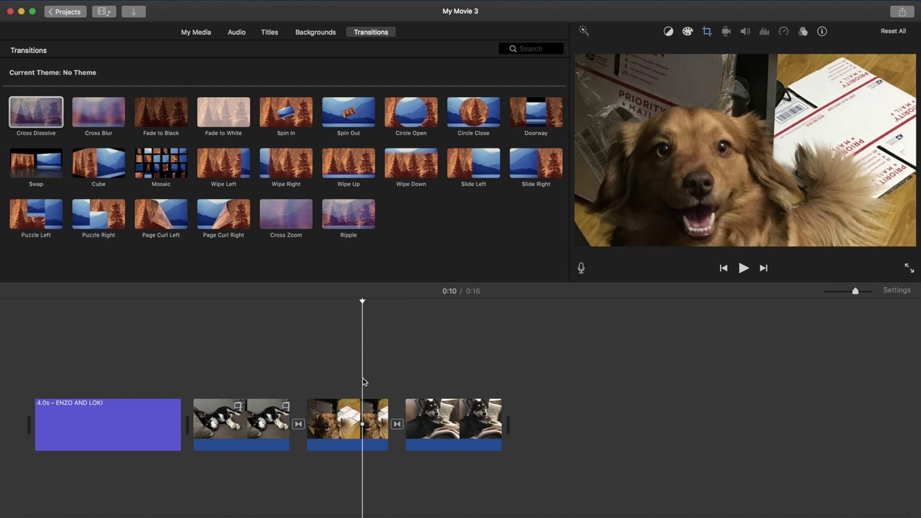
key(space)
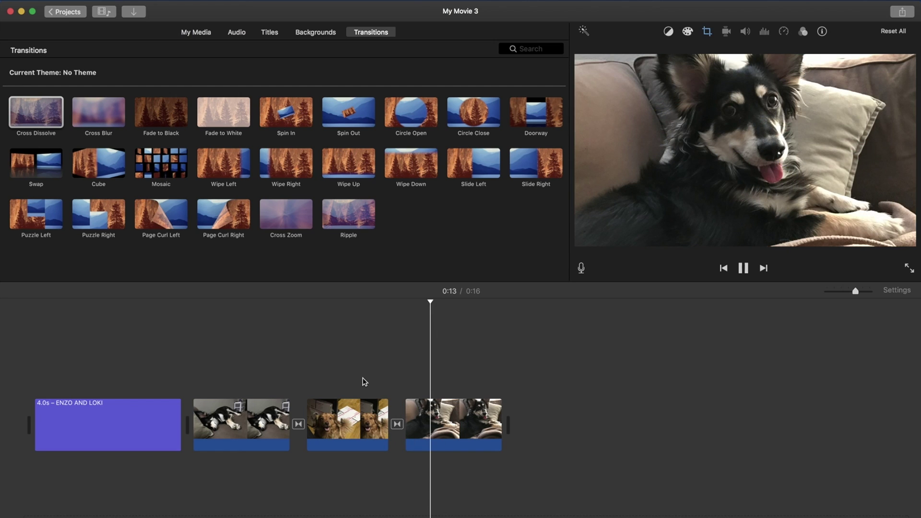
key(space)
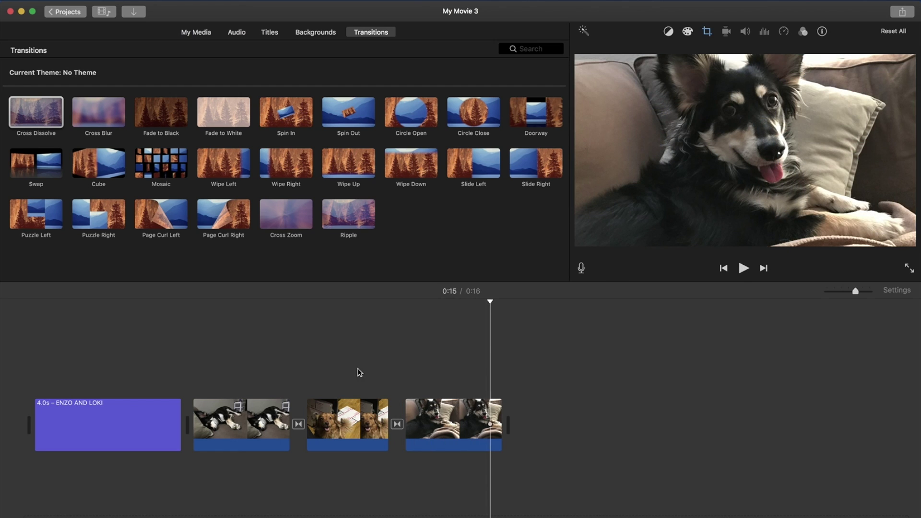
click(205, 32)
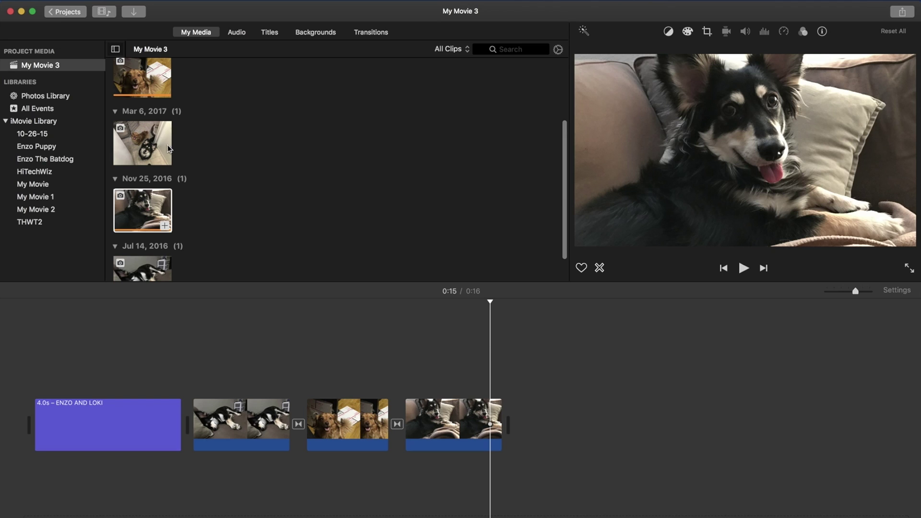
scroll(234, 138, up, 3)
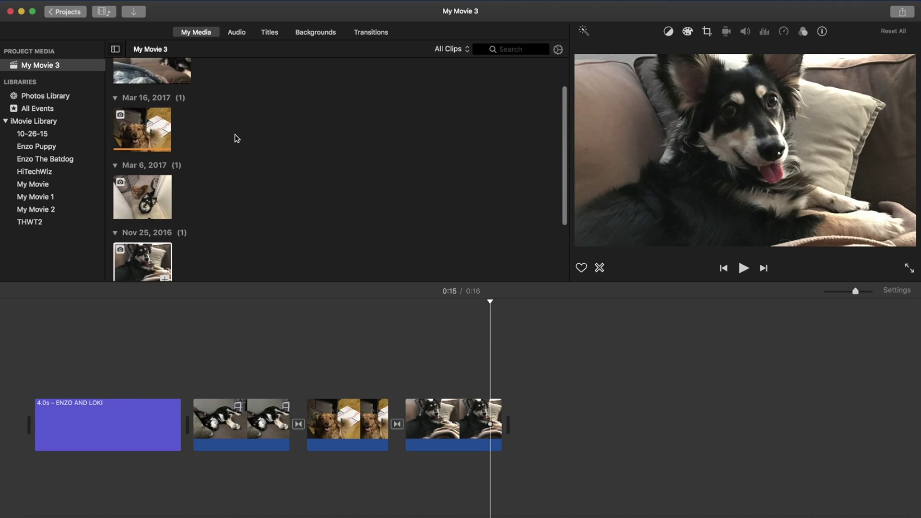
Step: Drag the Mar 6, 2017 two-dog photo to the end of the timeline
drag(139, 179, 391, 282)
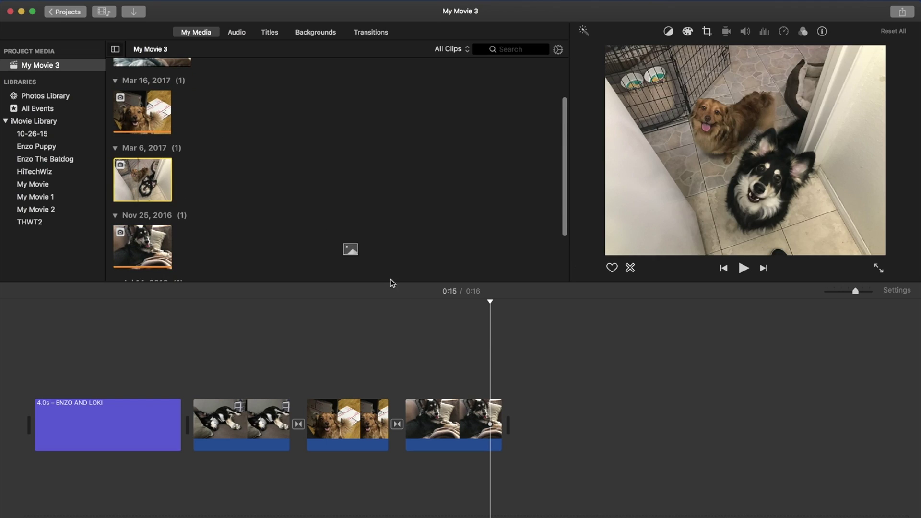
drag(526, 395, 542, 404)
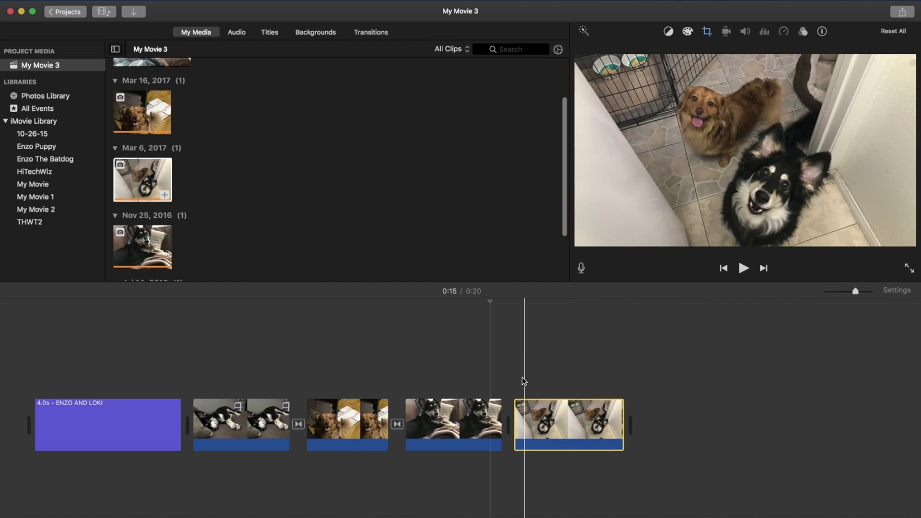
click(688, 32)
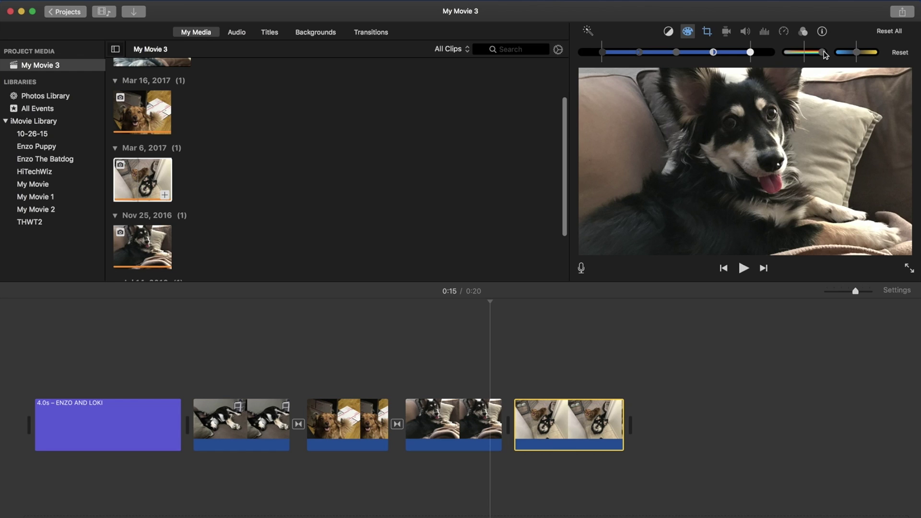
click(555, 347)
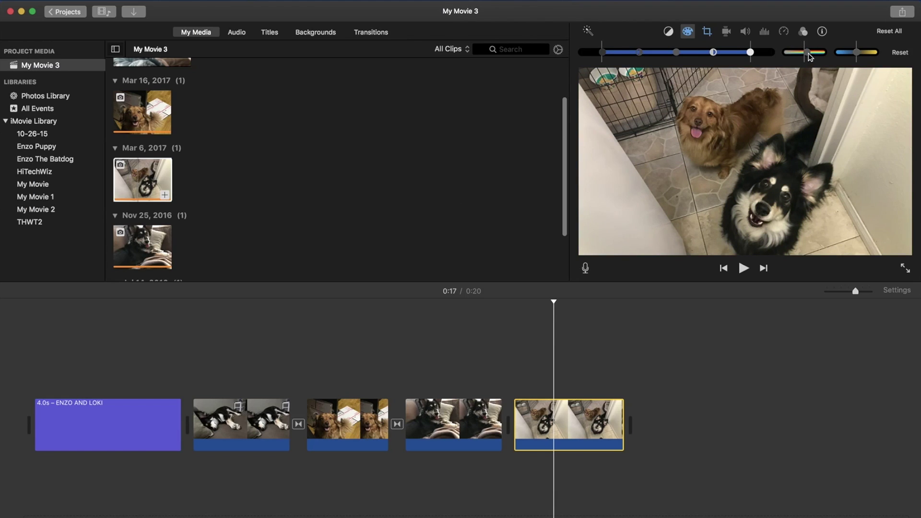
click(689, 32)
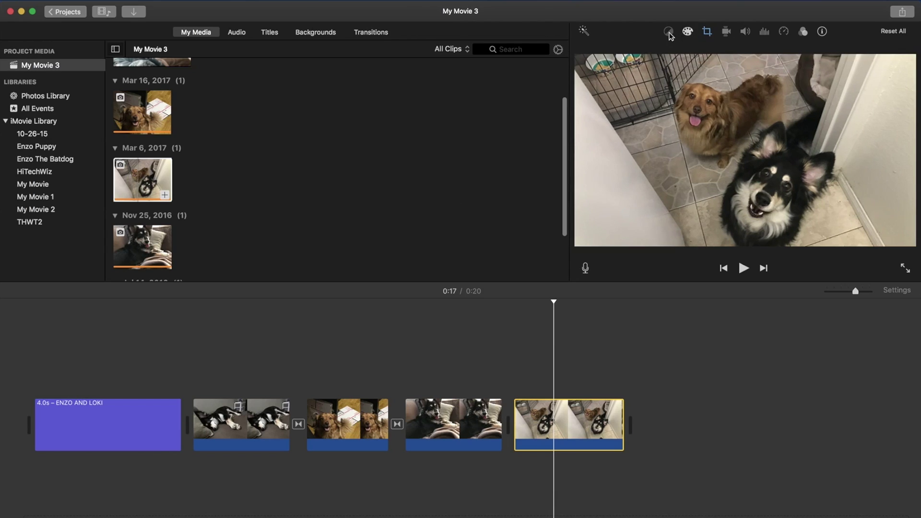
click(670, 32)
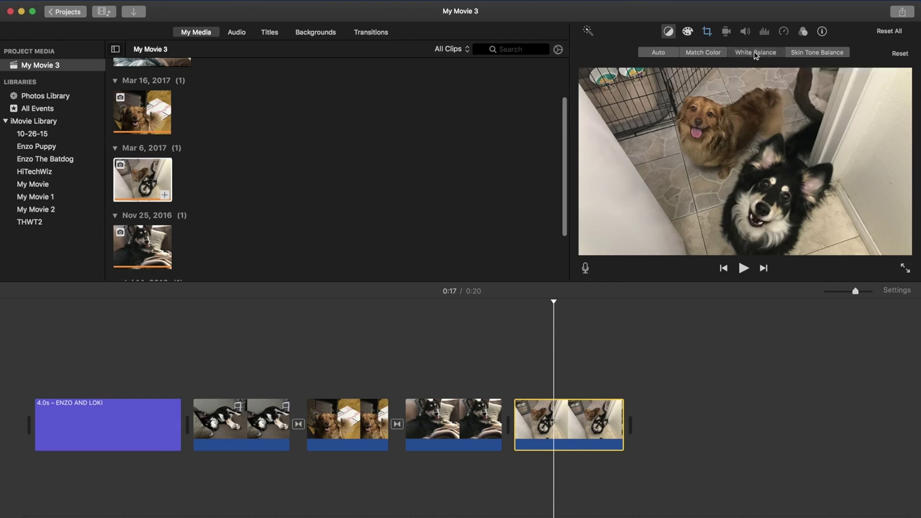
click(756, 52)
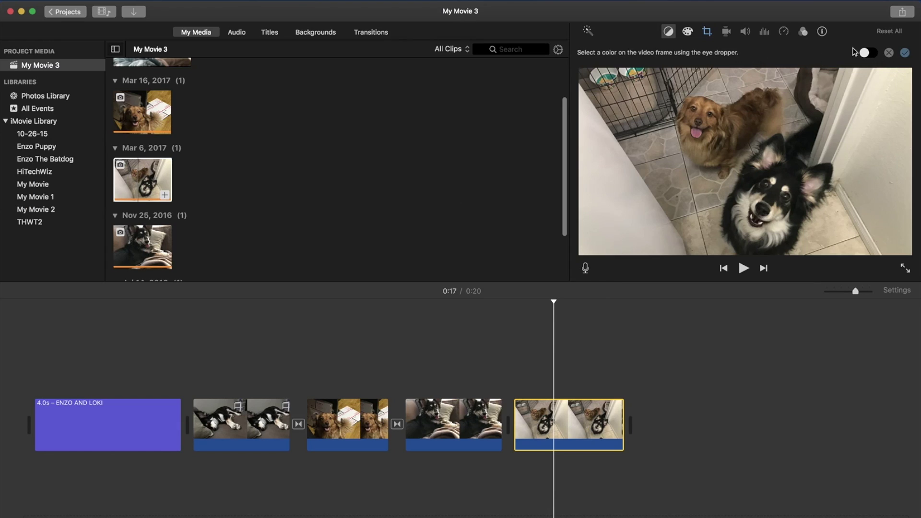
click(891, 53)
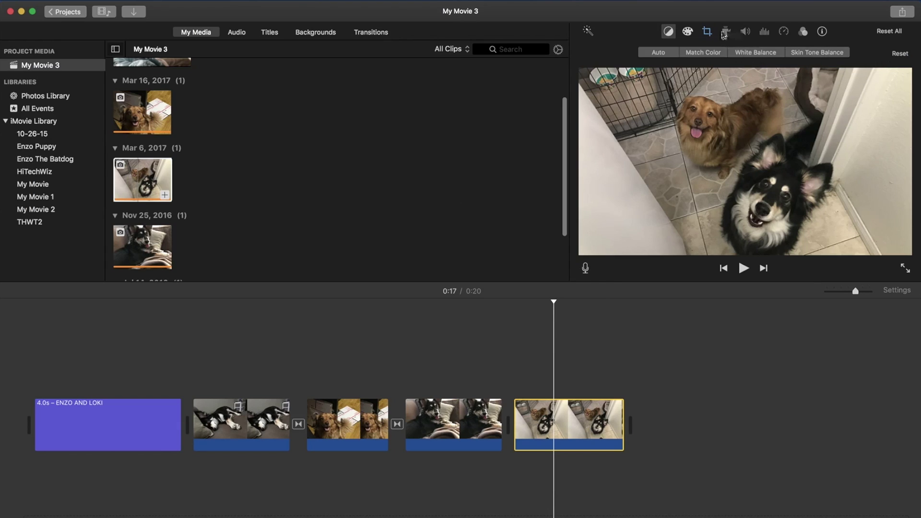
click(804, 32)
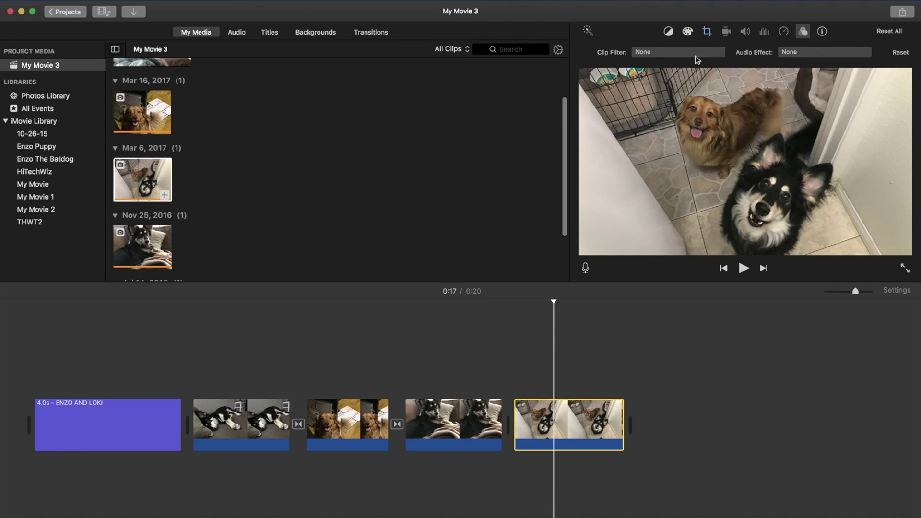
click(669, 32)
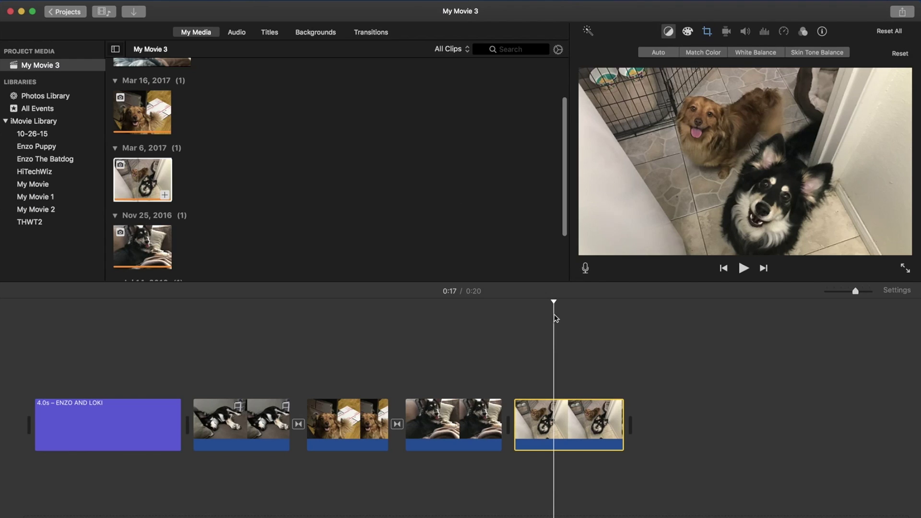
click(468, 421)
Step: Add Fade to Black between the couch and two-dog photos and play the movie
click(371, 32)
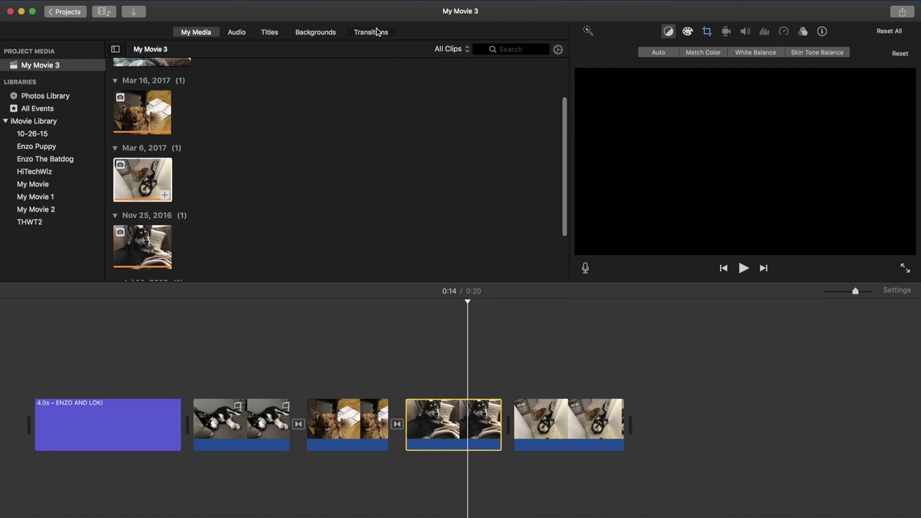
mouse_move(166, 118)
mouse_down()
mouse_move(500, 436)
mouse_move(492, 430)
mouse_up()
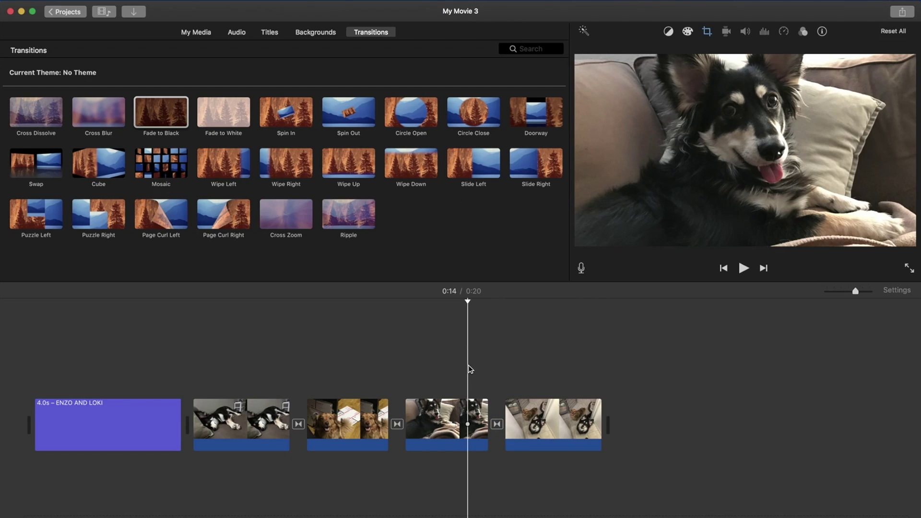
key(space)
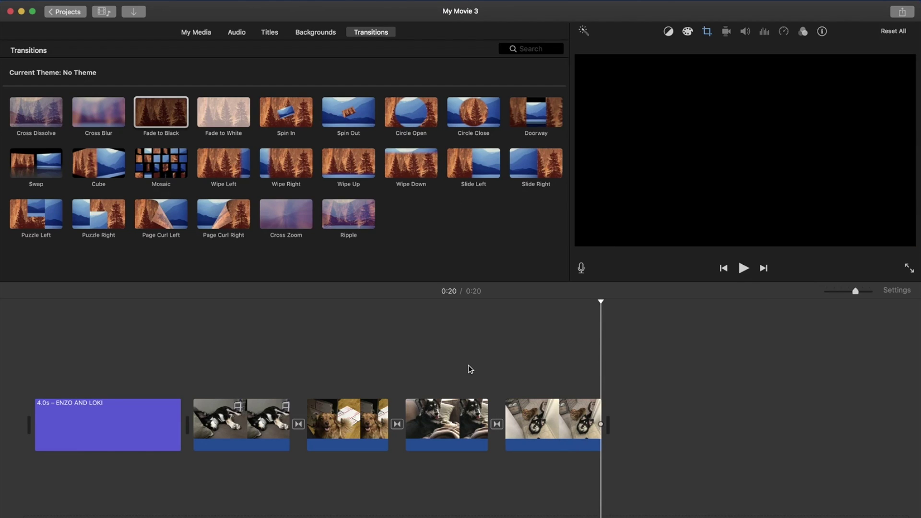
Step: Add the Mar 18 dog video to the end of the movie
key(space)
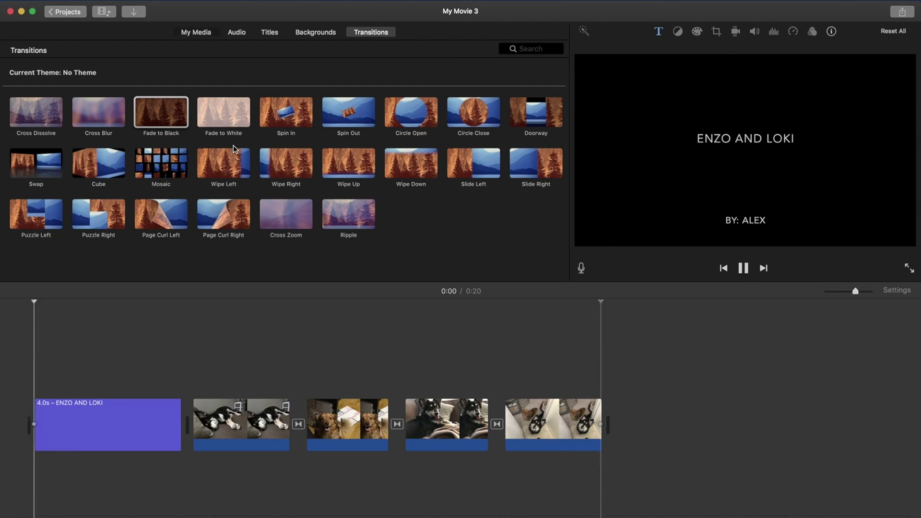
key(1)
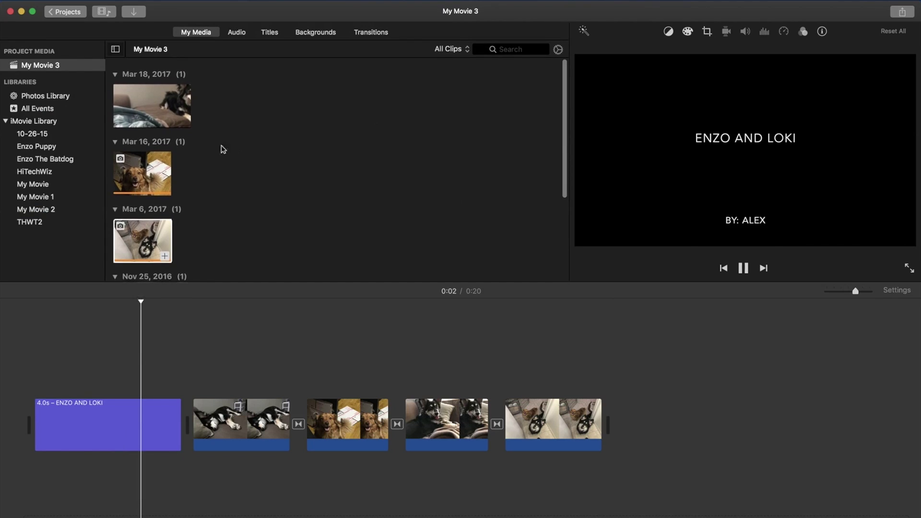
click(156, 100)
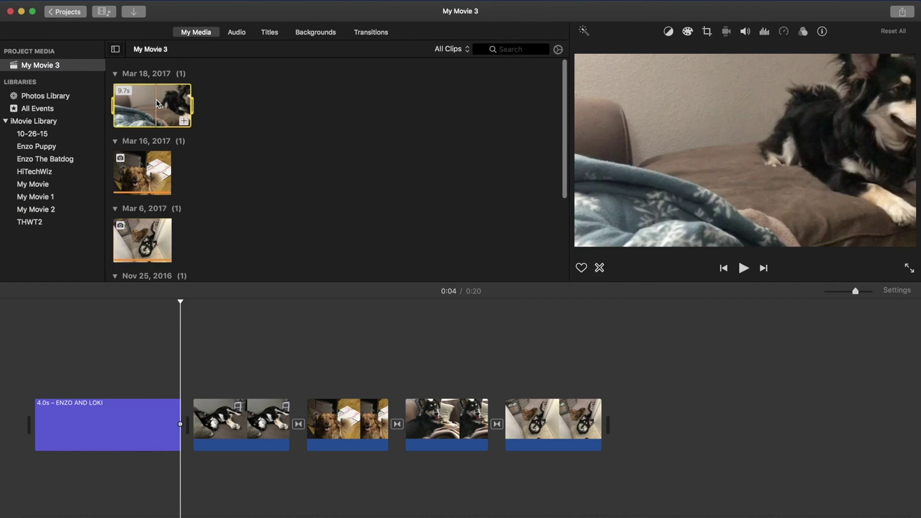
drag(133, 105, 647, 420)
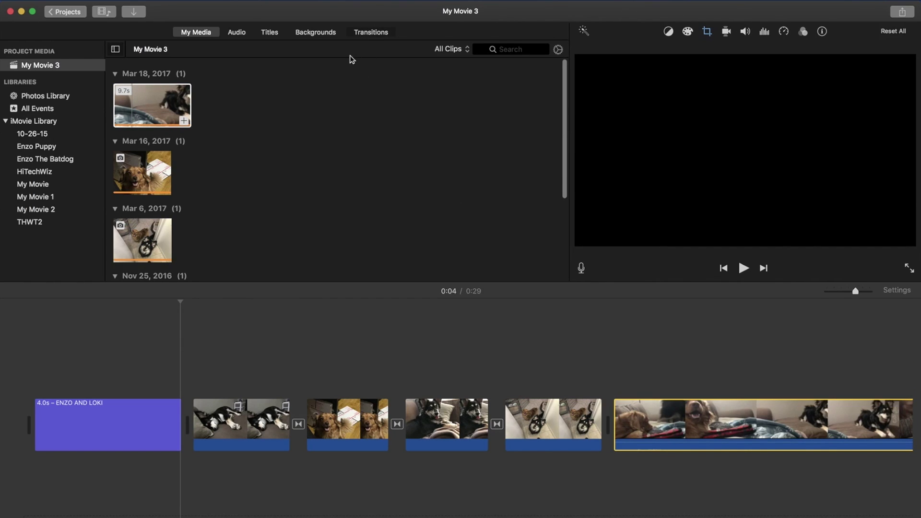
Step: Put Cross Dissolve before the Mar 18 video and preview the transition
click(370, 32)
drag(24, 119, 608, 425)
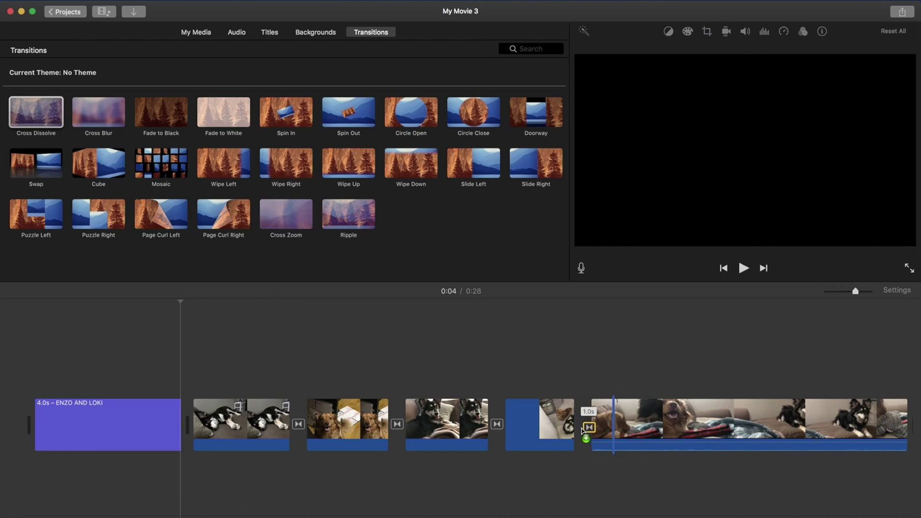
click(533, 356)
key(space)
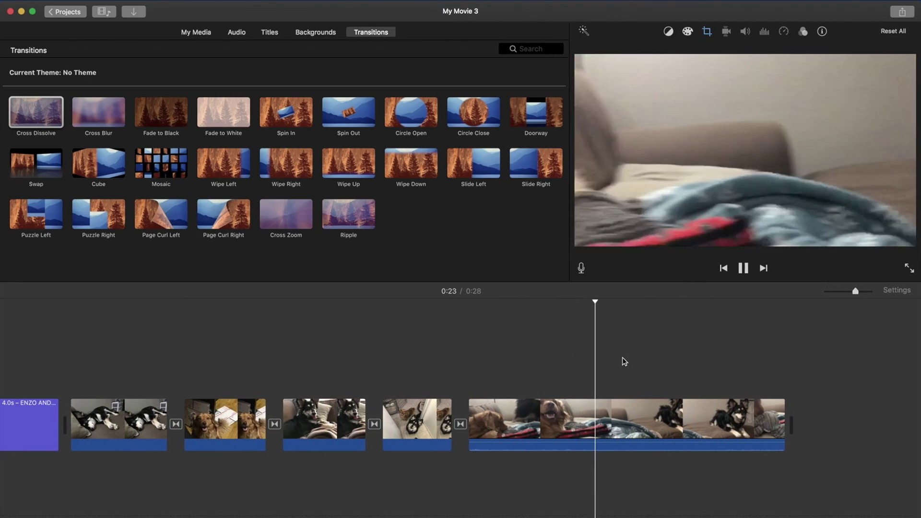
Step: Trim the beginning of the closing couch video and preview the trimmed section
click(744, 268)
click(516, 419)
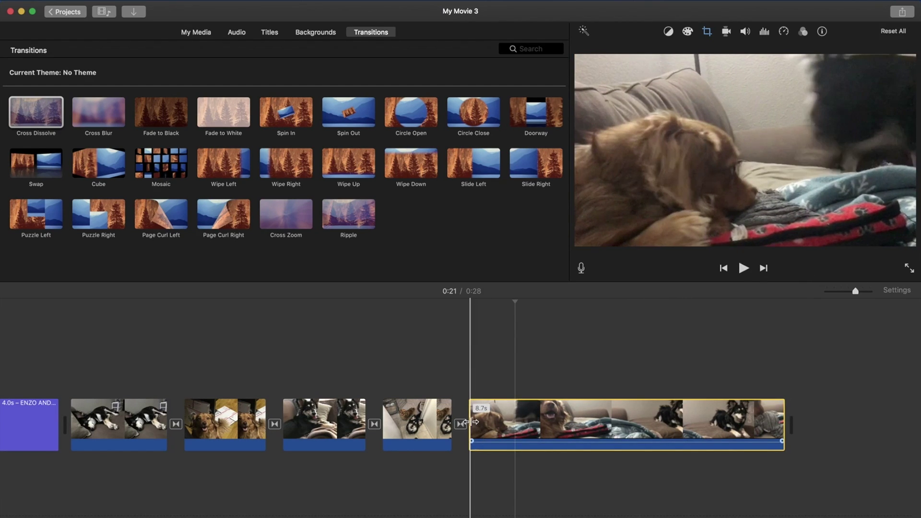
drag(472, 440, 478, 435)
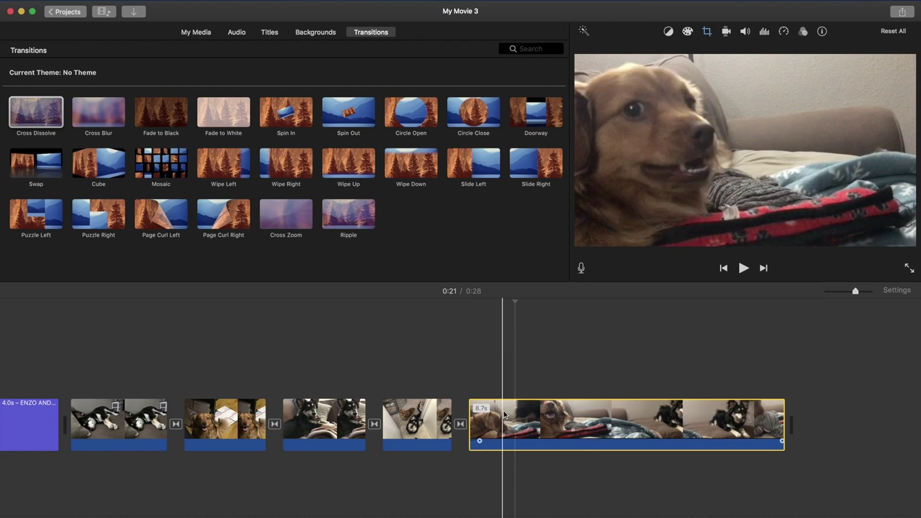
drag(470, 421, 497, 412)
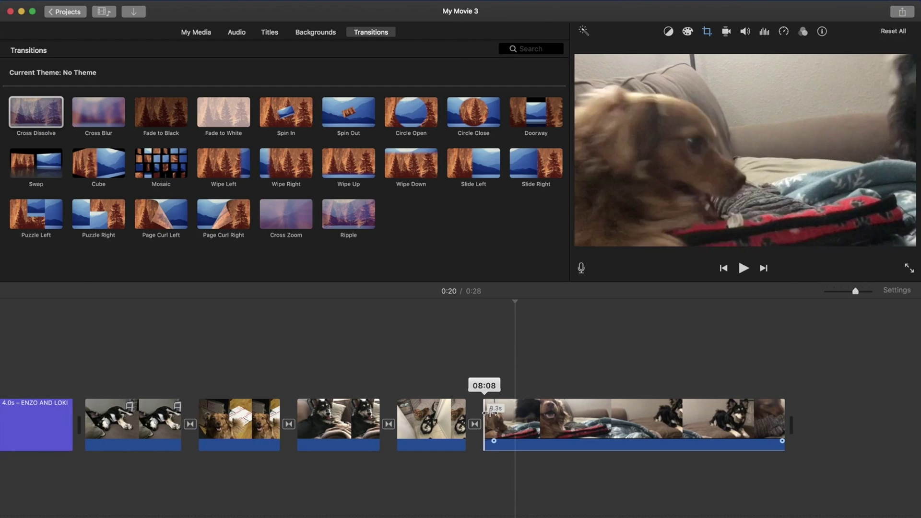
drag(497, 412, 500, 414)
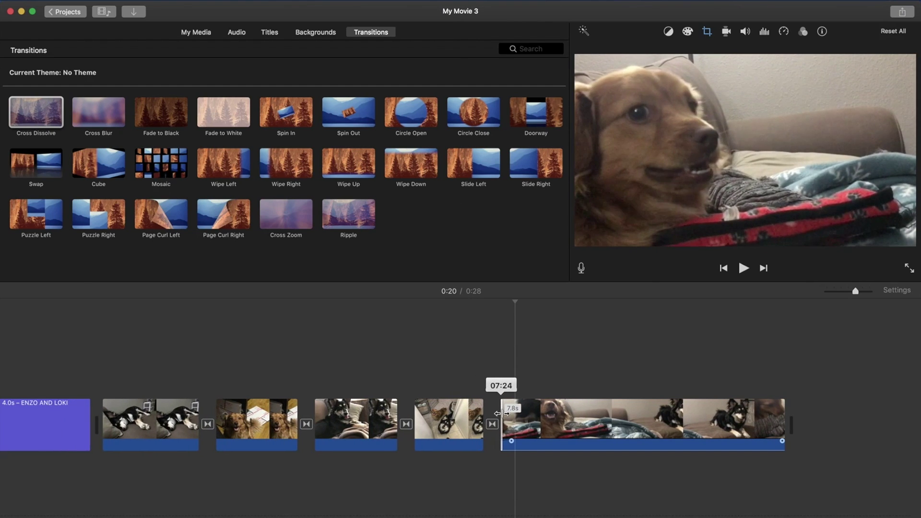
click(493, 369)
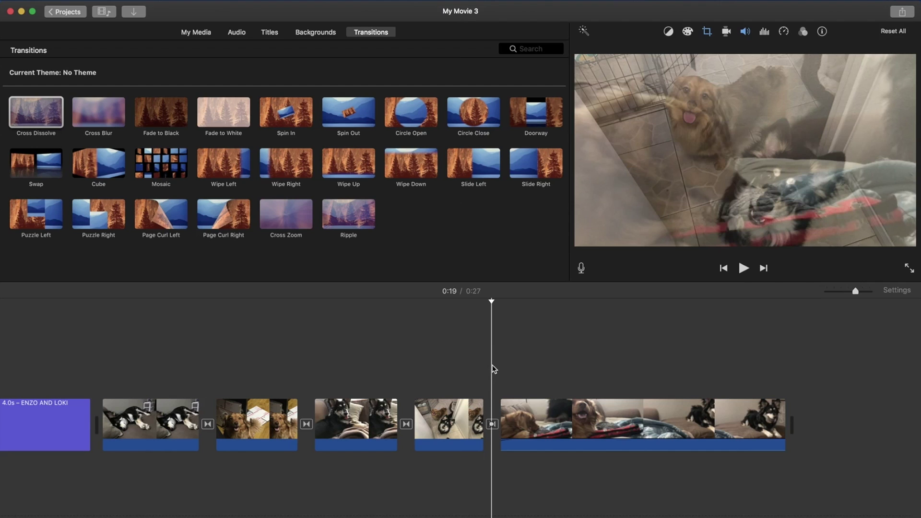
key(space)
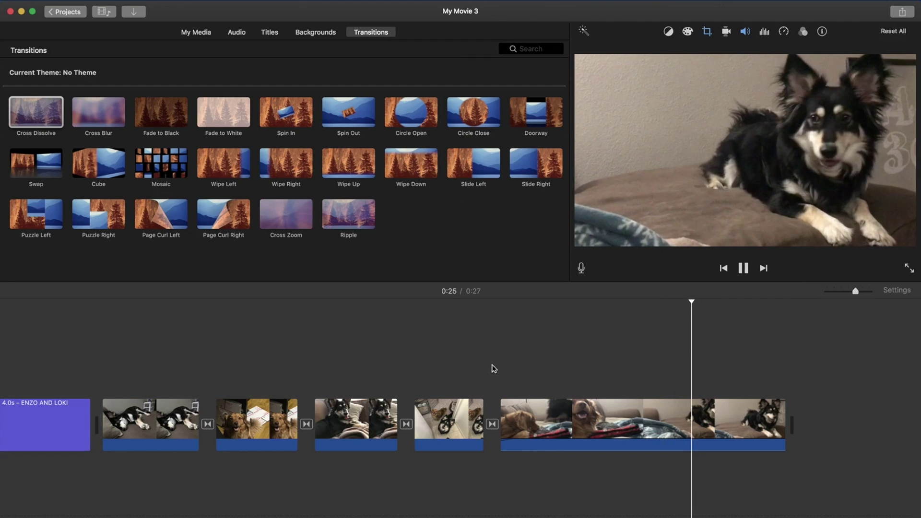
Step: Trim the end of the closing couch video to about 6.2 seconds, making the movie 26 seconds
click(735, 418)
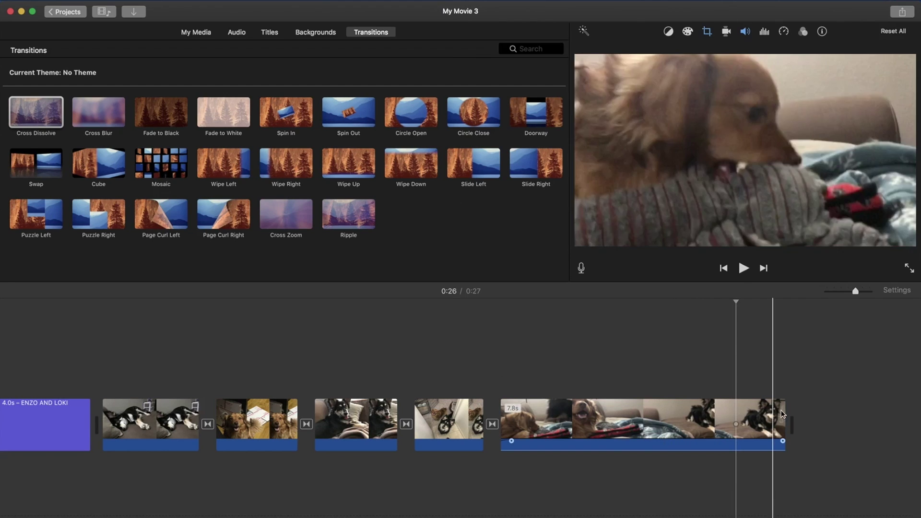
drag(783, 413, 733, 408)
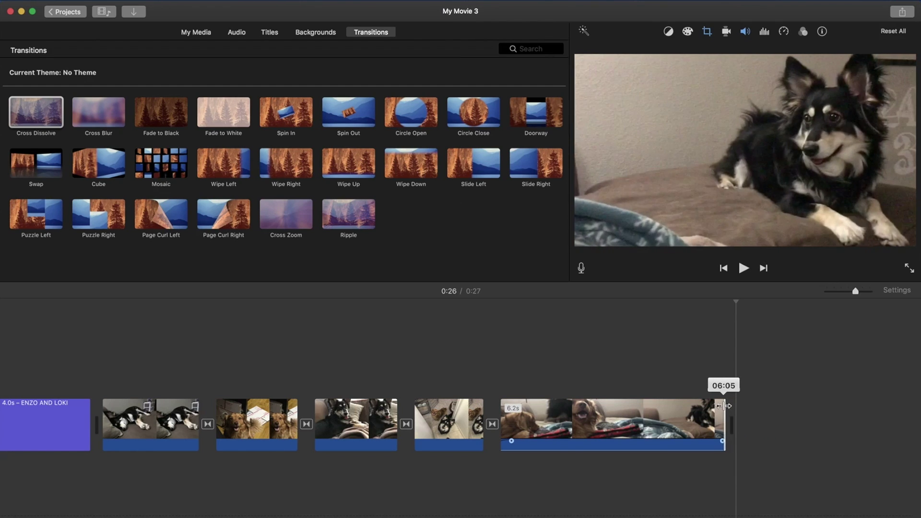
drag(732, 407, 727, 407)
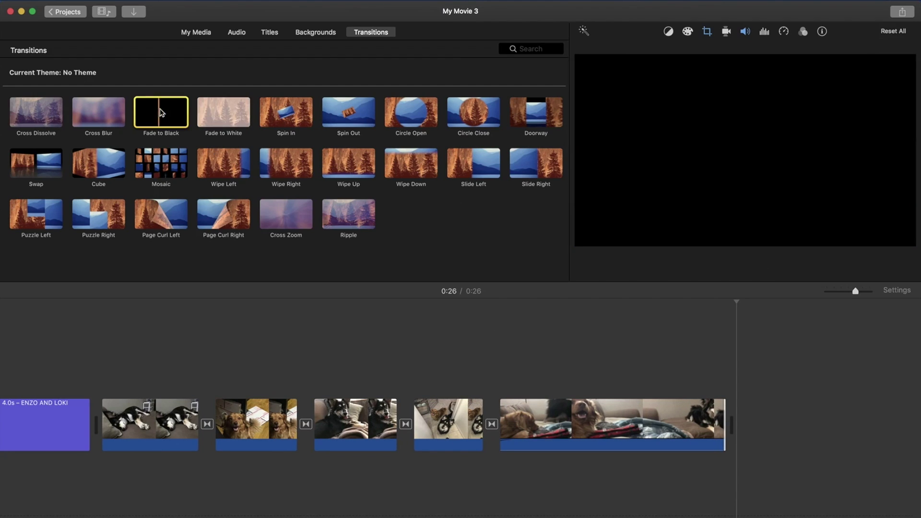
Step: Add Fade to Black after the couch video, then replay the whole movie full screen
mouse_move(160, 113)
mouse_down()
mouse_move(633, 334)
mouse_move(742, 432)
mouse_up()
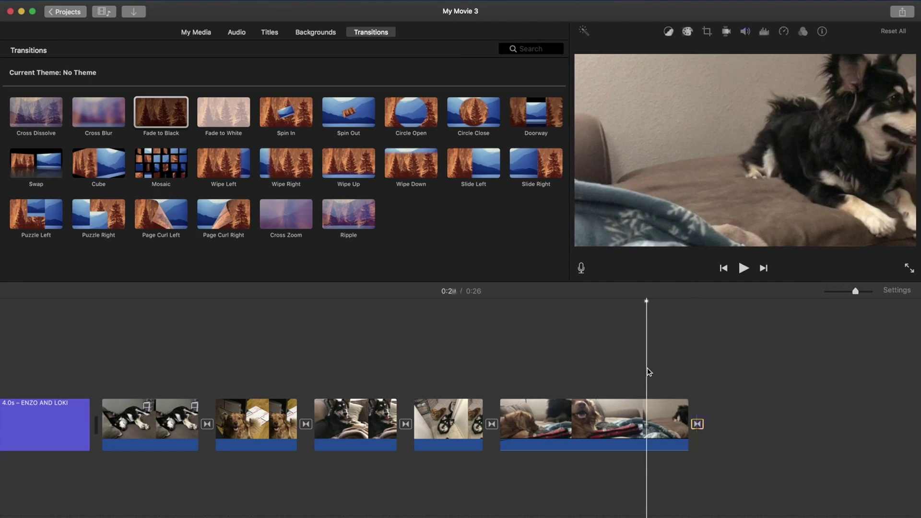
key(space)
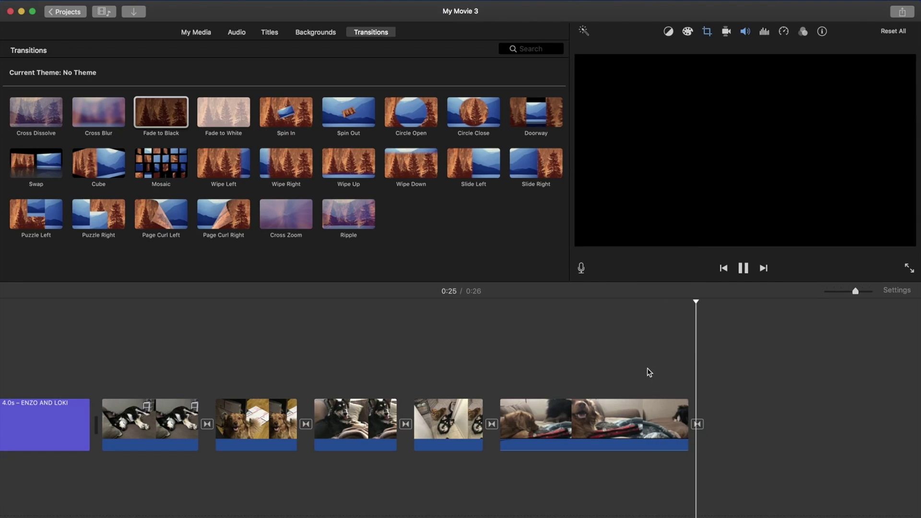
key(space)
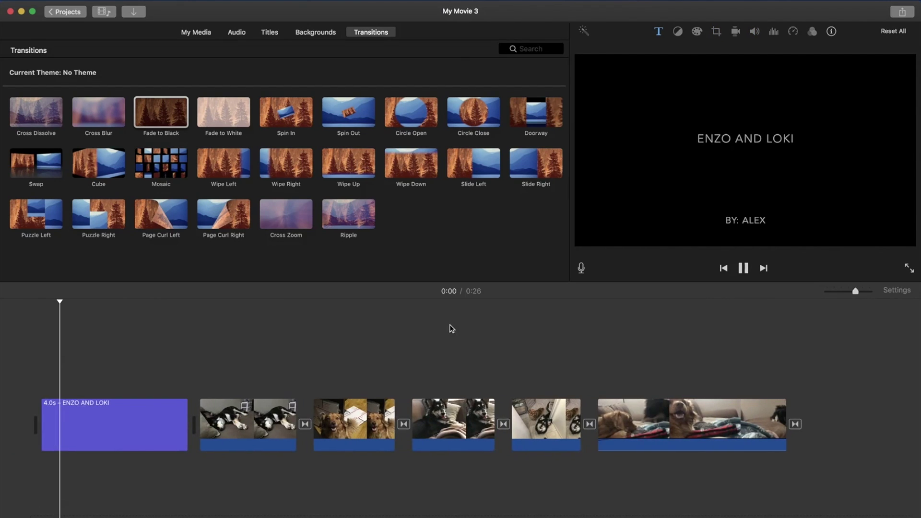
click(908, 268)
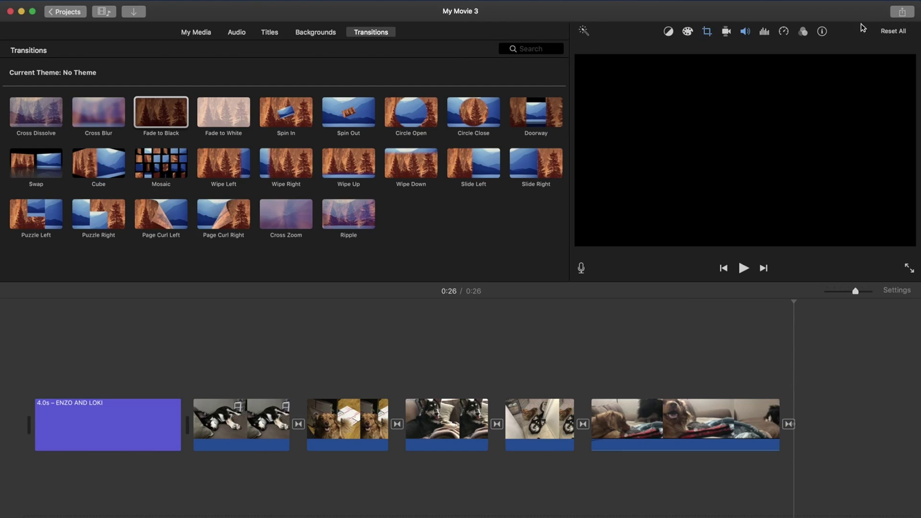
click(904, 13)
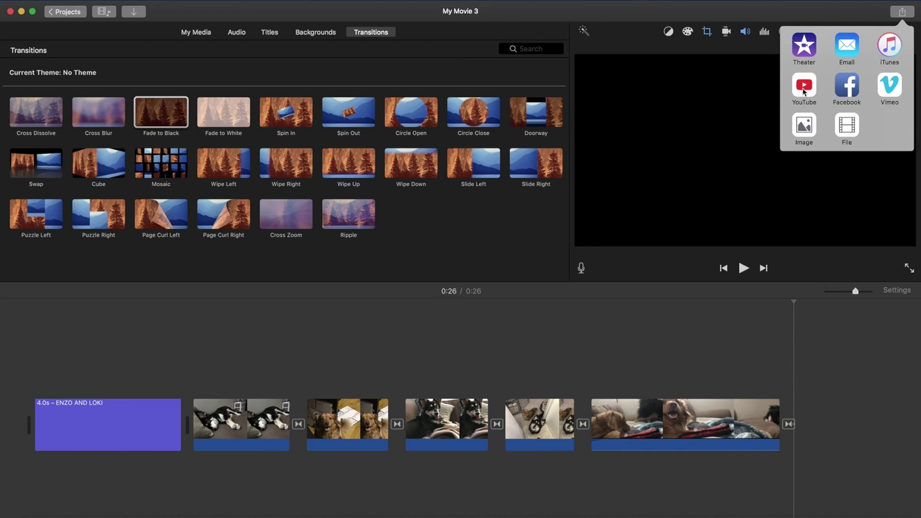
Step: Export the movie as a 1080p file titled 'Enzo and Loki', saved as Enzo and Loki.mp4 in Documents
click(839, 130)
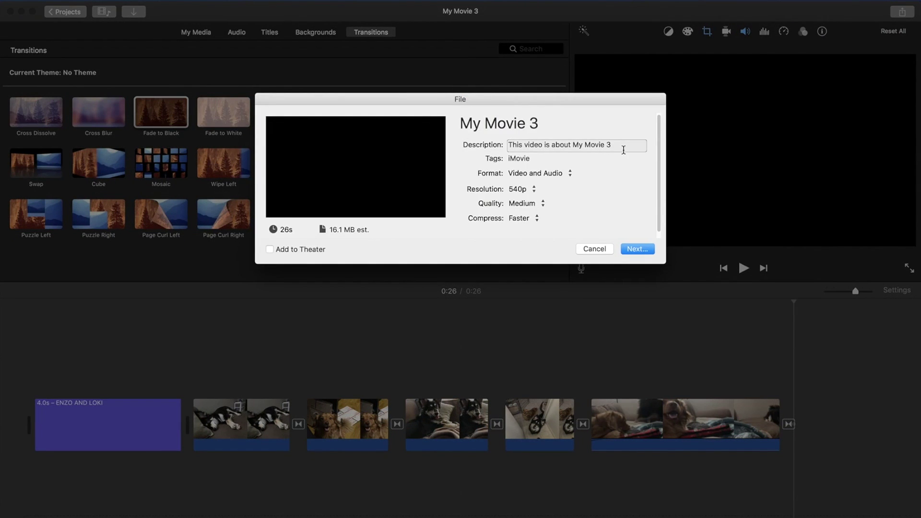
click(540, 124)
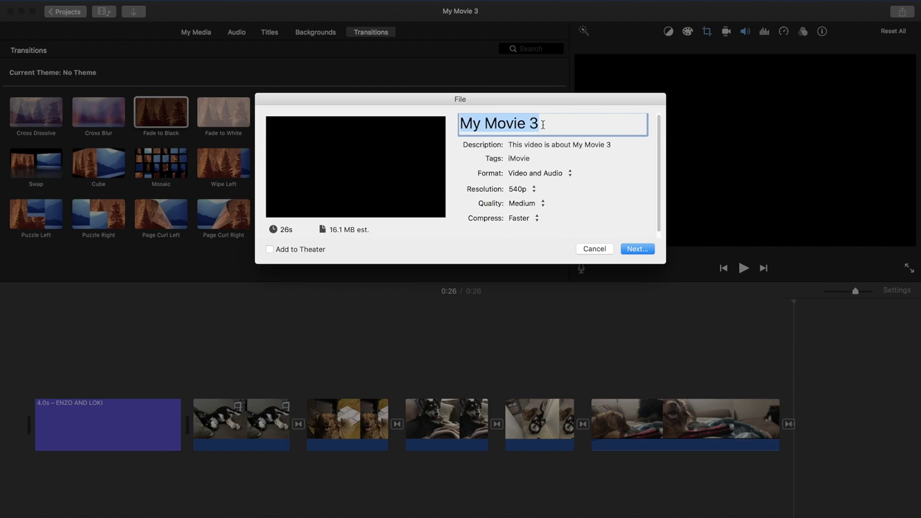
text(Enzo and Loki)
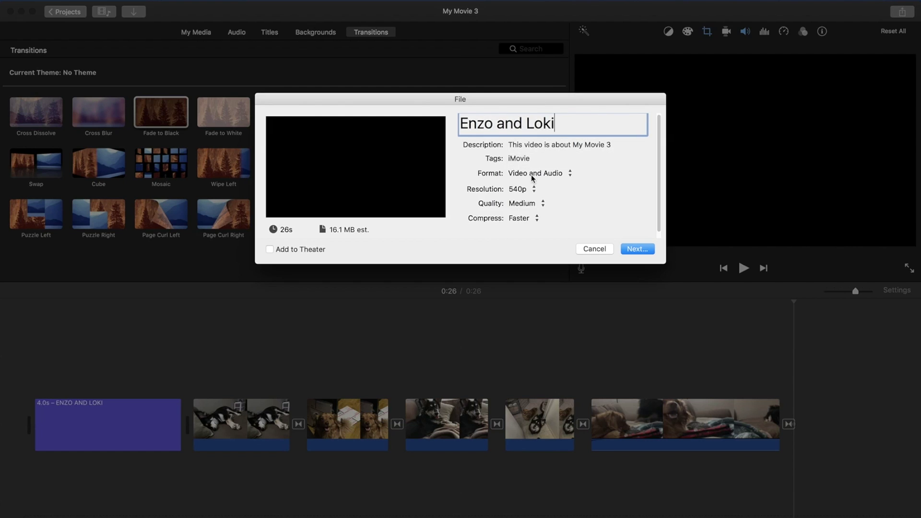
click(526, 191)
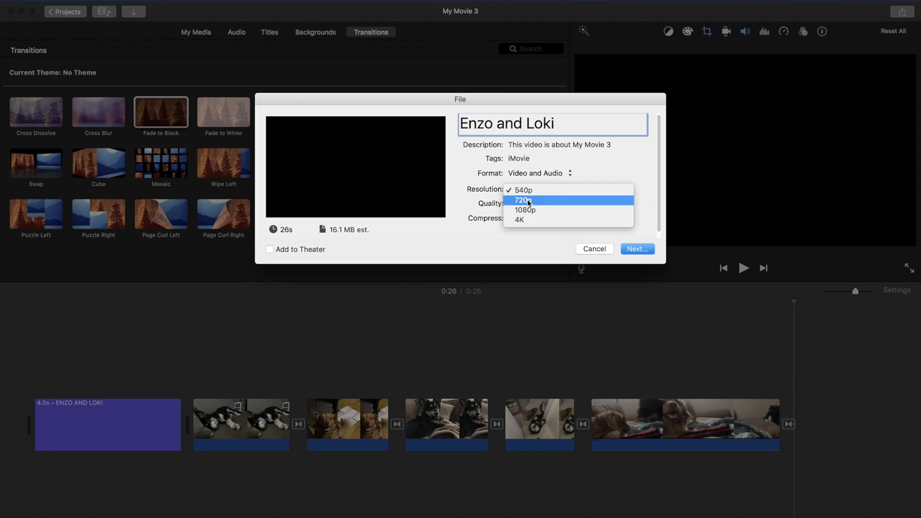
click(527, 210)
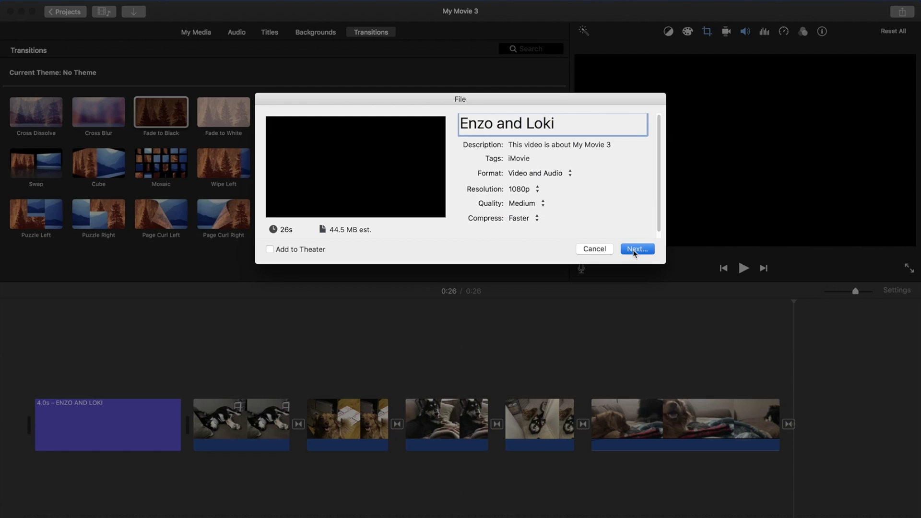
key(Return)
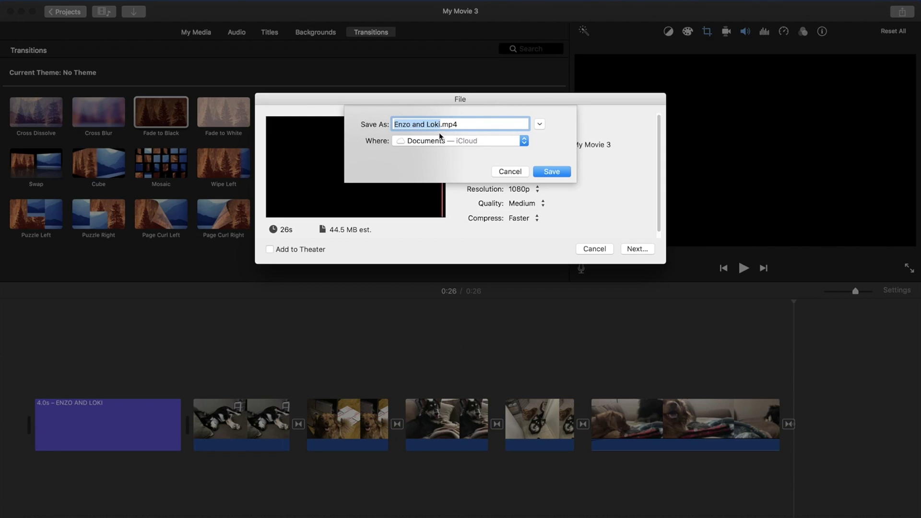
click(551, 172)
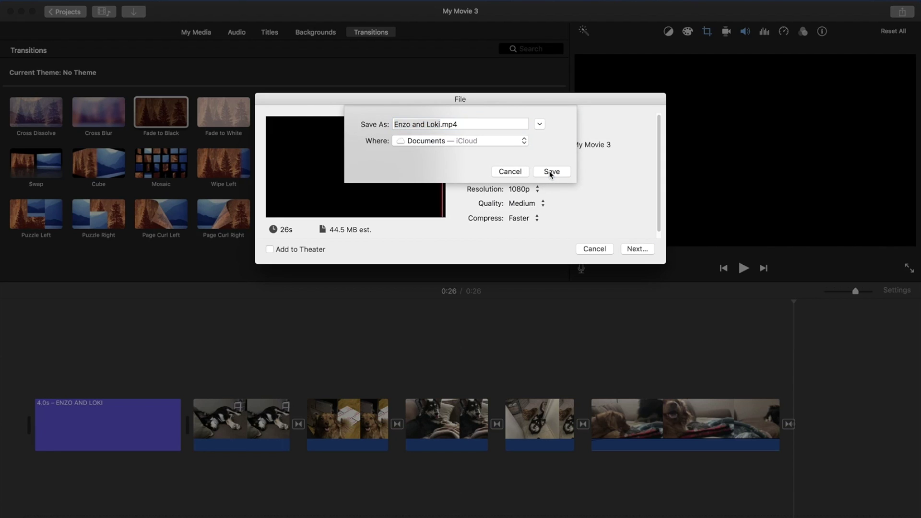